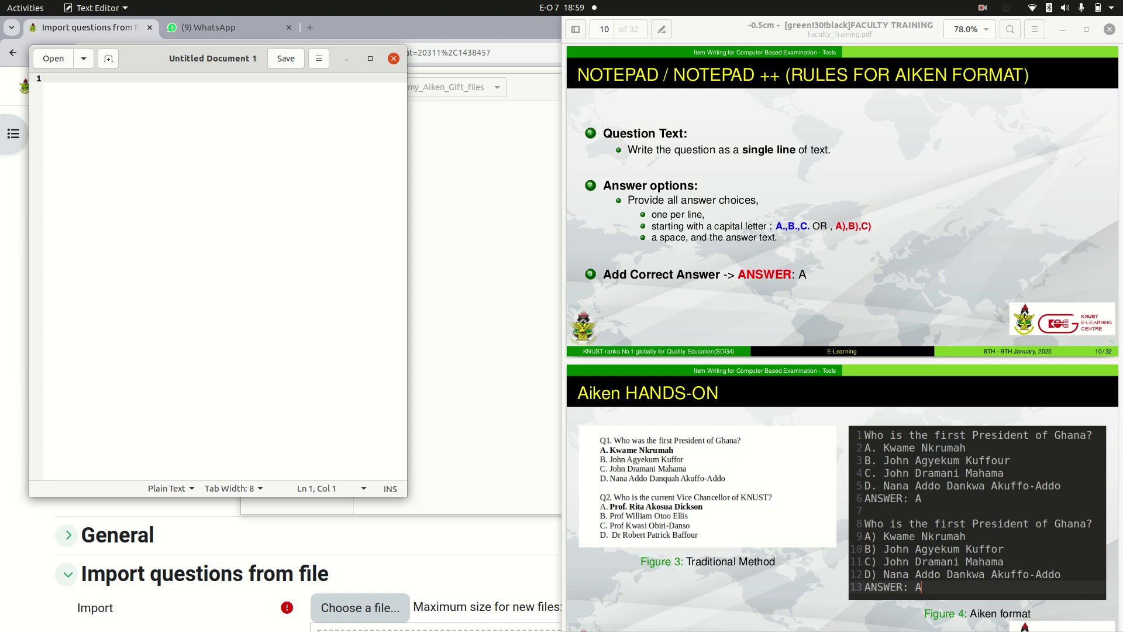
# Widen the empty text document's window and show the Aiken rules together with the Aiken HANDS-ON example in the PDF
pyautogui.moveTo(408, 148); pyautogui.dragTo(533, 148)
pyautogui.scroll(-2, 842, 337)
pyautogui.scroll(1, 842, 337)
pyautogui.scroll(-3, 843, 338)
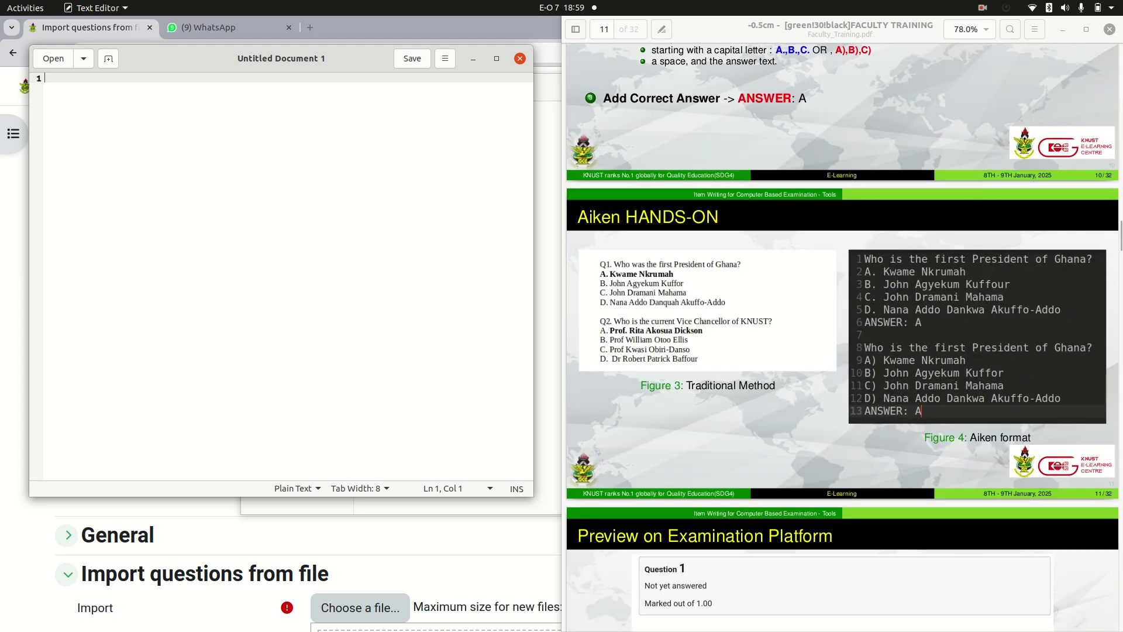
pyautogui.scroll(2, 842, 338)
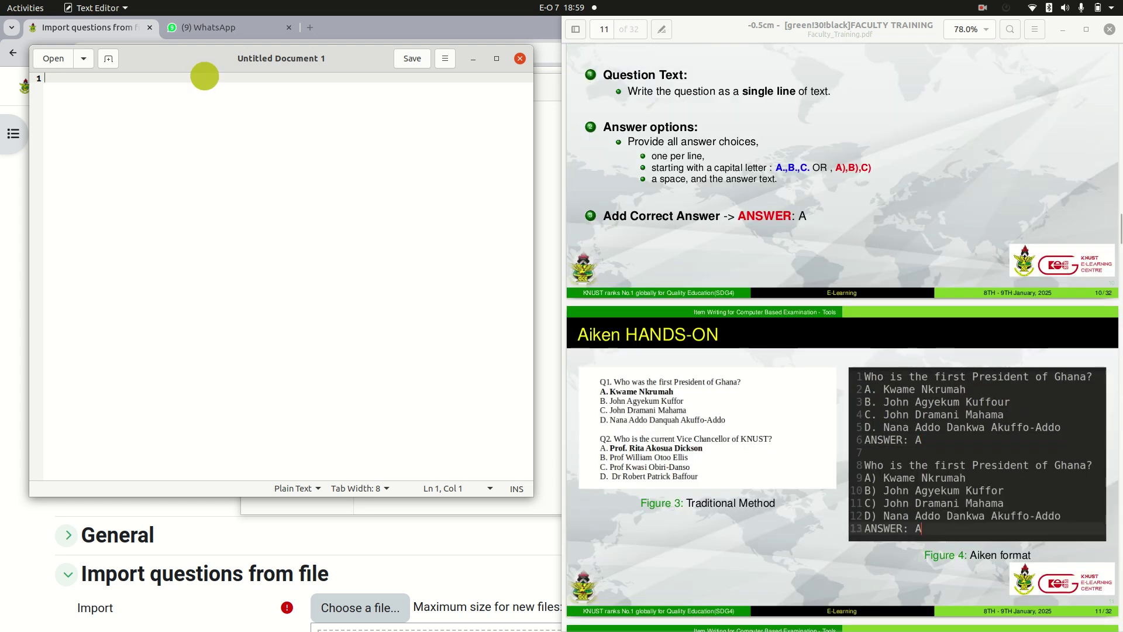
pyautogui.write('\\')
pyautogui.press('Return')
pyautogui.press('BackSpace')
pyautogui.press('BackSpace')
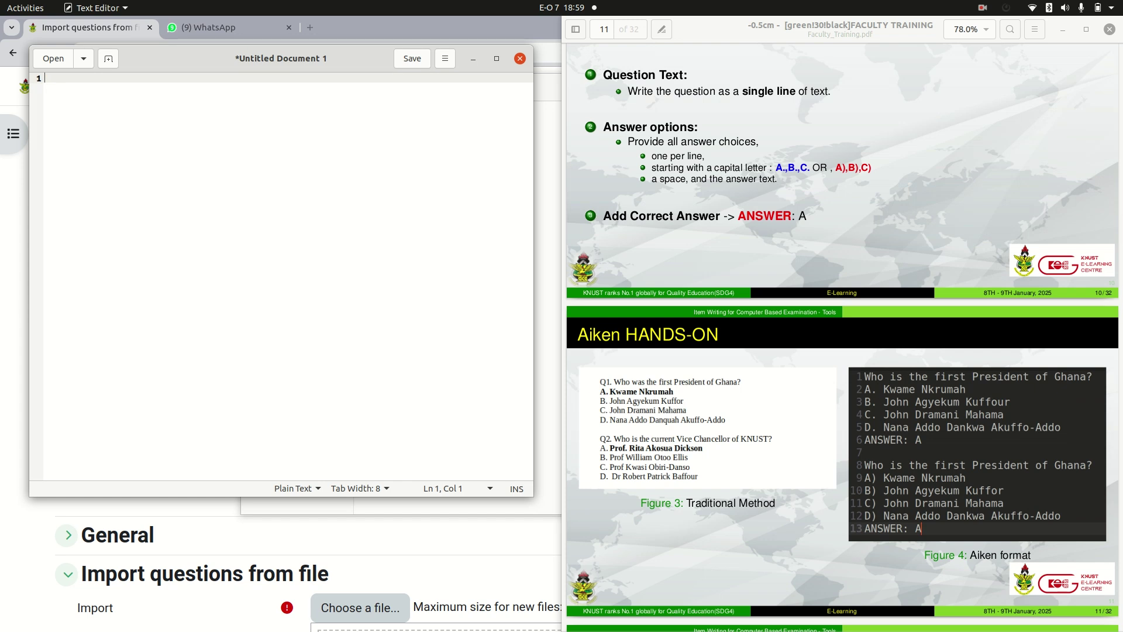
# Leave three blank lines and write the first question, "Who is" followed by the sample person's first name
pyautogui.press('Return')
pyautogui.press('Return')
pyautogui.press('Return')
pyautogui.write('Wh')
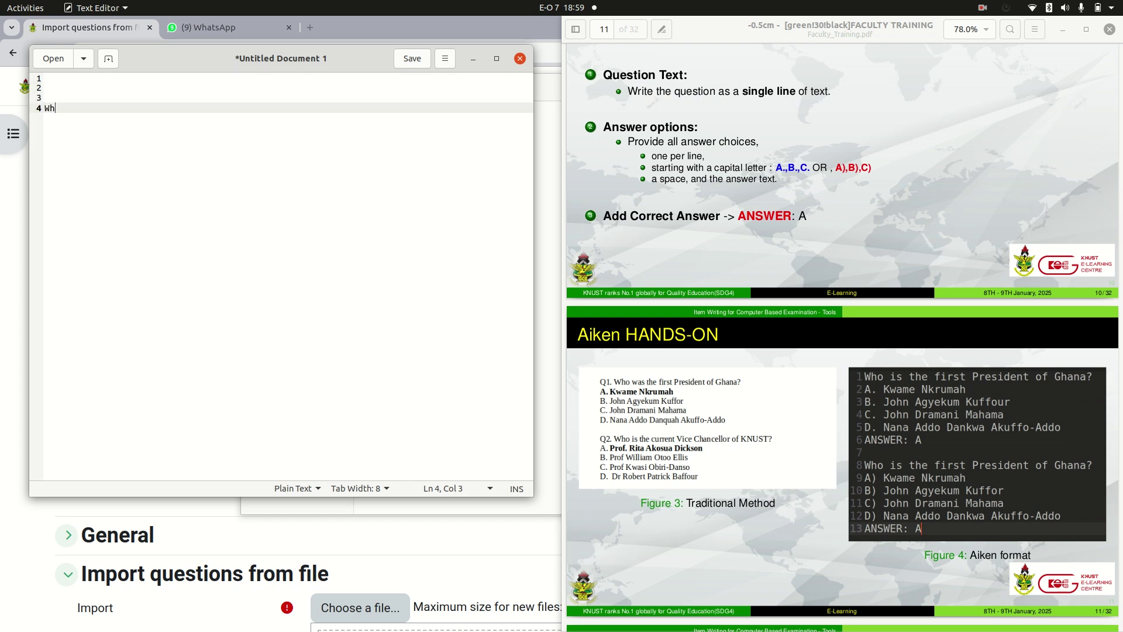
pyautogui.write('o is Esi')
pyautogui.press('Return')
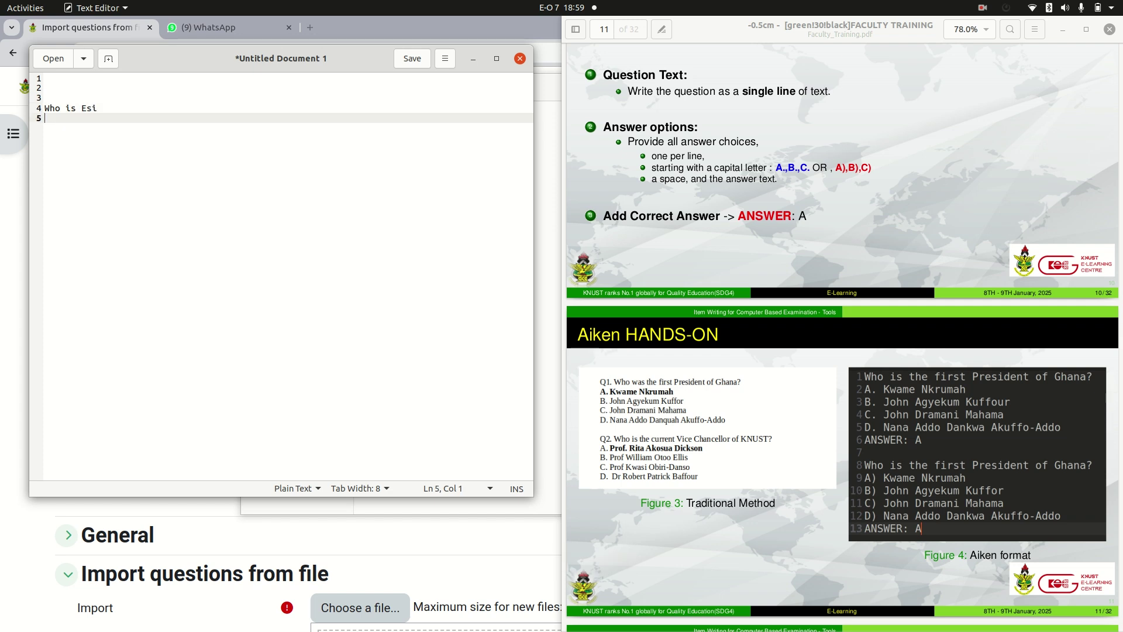
# List the first question's options on separate lines: "A. Girl", "B. Lady", "C. Man" and "D. Woman"
pyautogui.write('A. Girl')
pyautogui.press('Return')
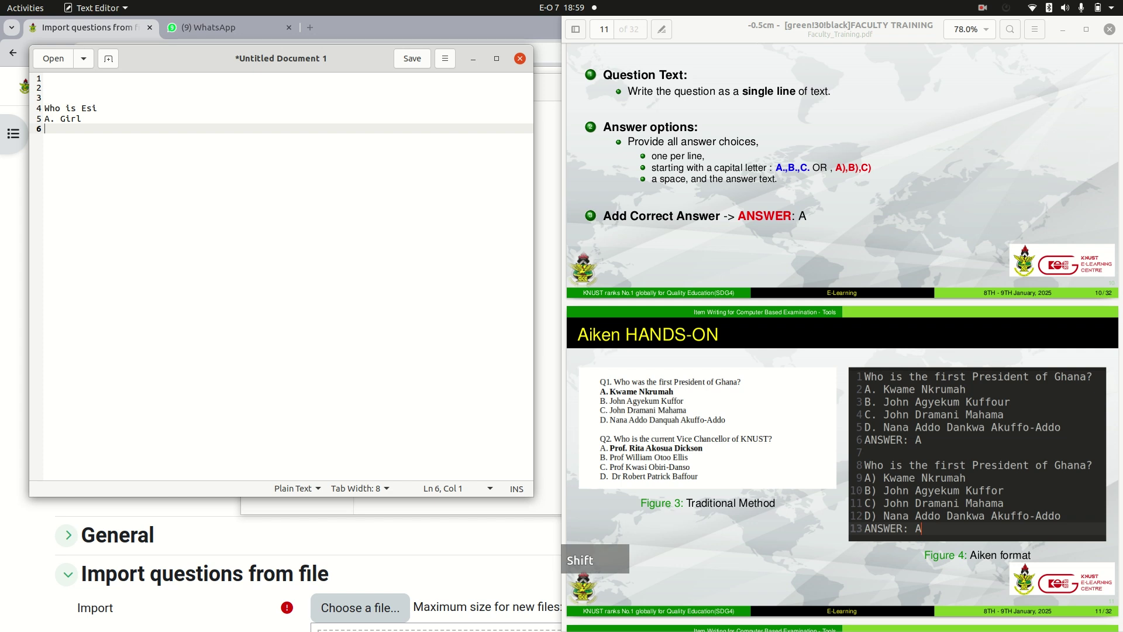
pyautogui.write('B. Lady')
pyautogui.press('Return')
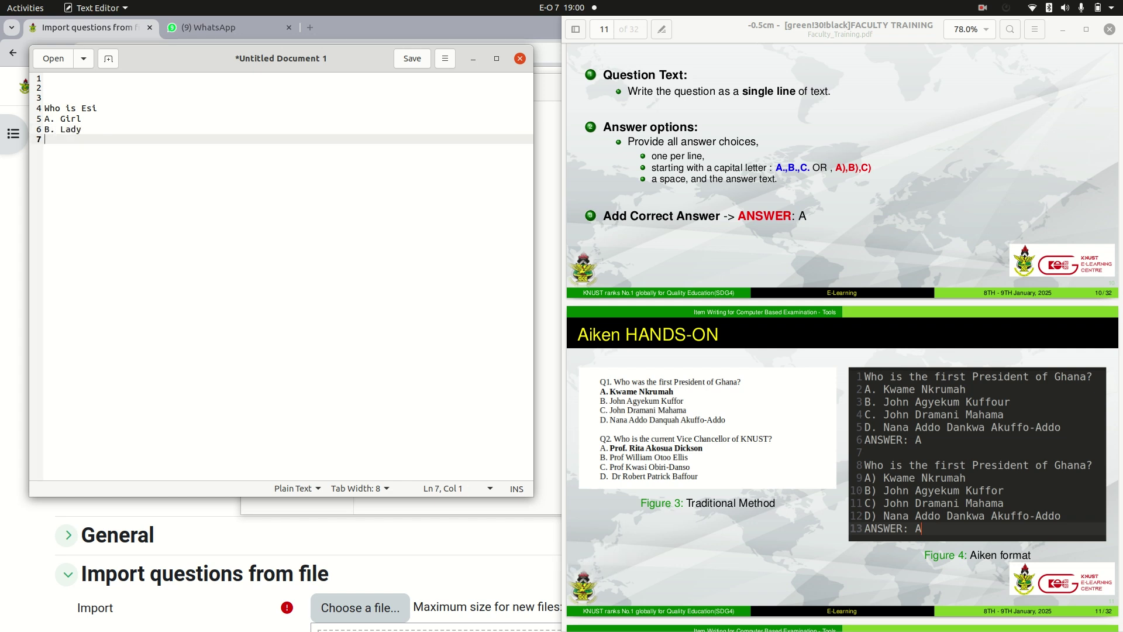
pyautogui.write('C')
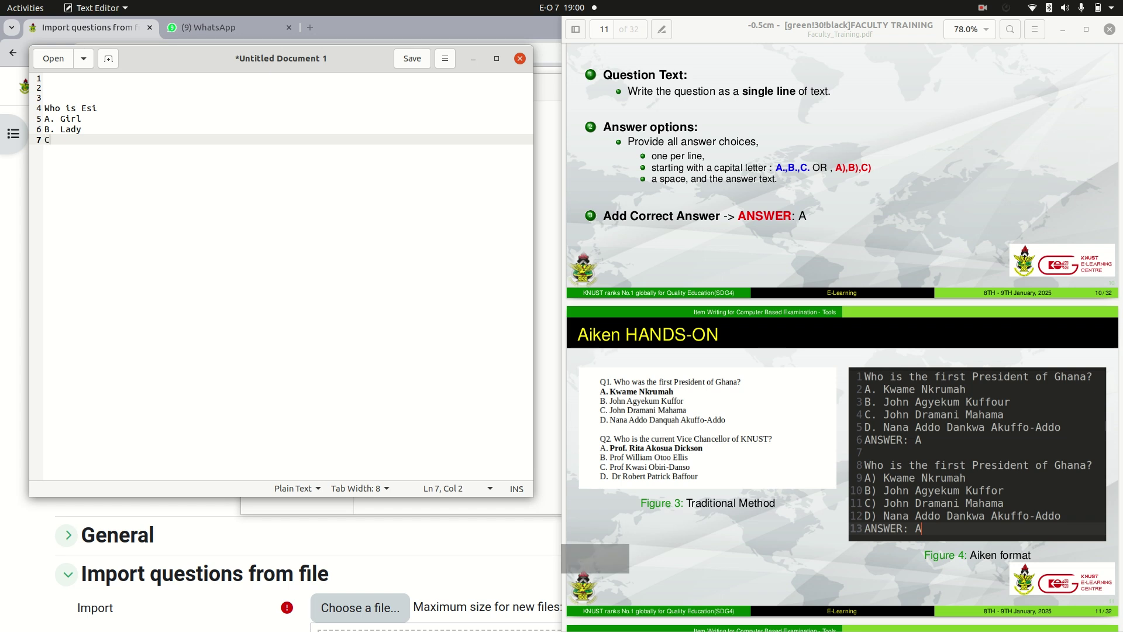
pyautogui.write('. Man')
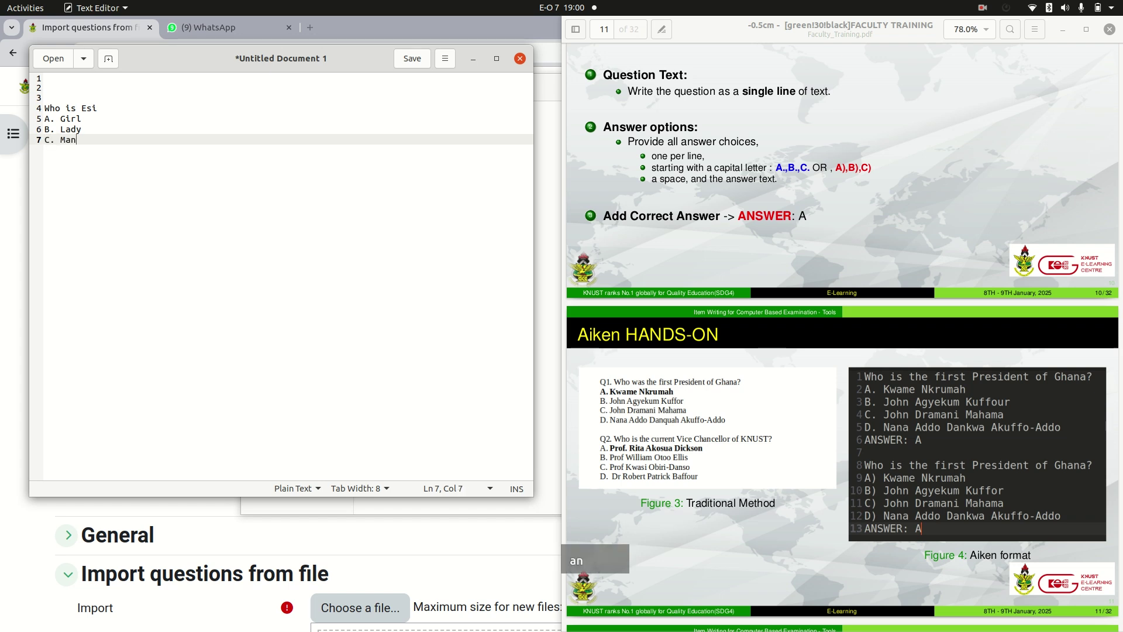
pyautogui.press('Return')
pyautogui.write('D, W')
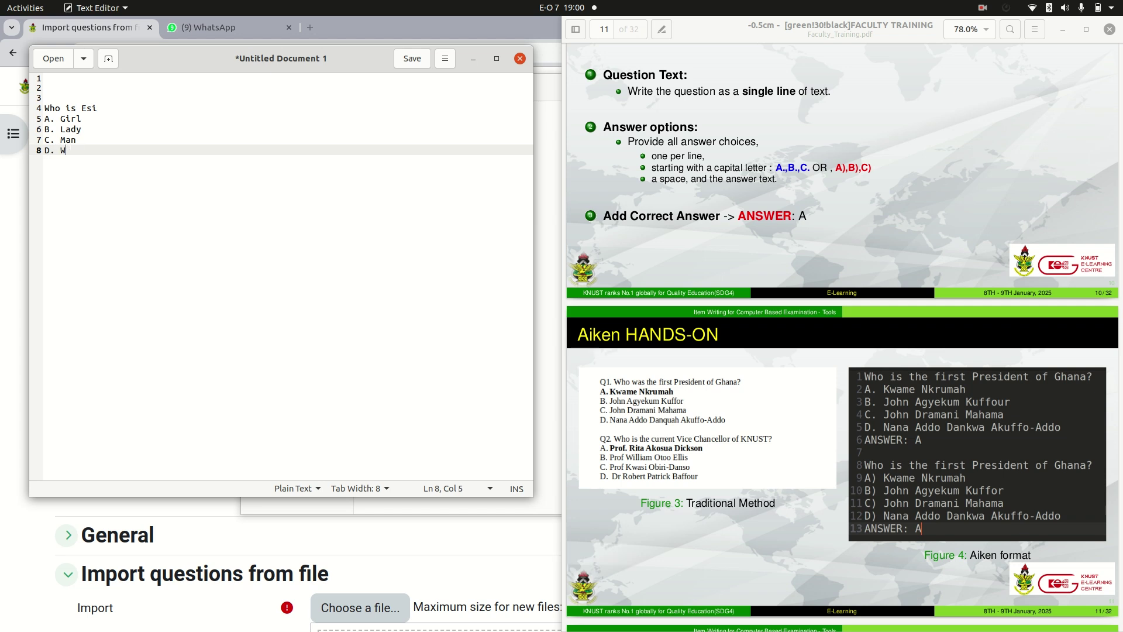
pyautogui.write('pooman')
pyautogui.press('Return')
# Add the correct-answer line "ANSWER: B" in capitals directly beneath the first question's options
pyautogui.write('aNSE')
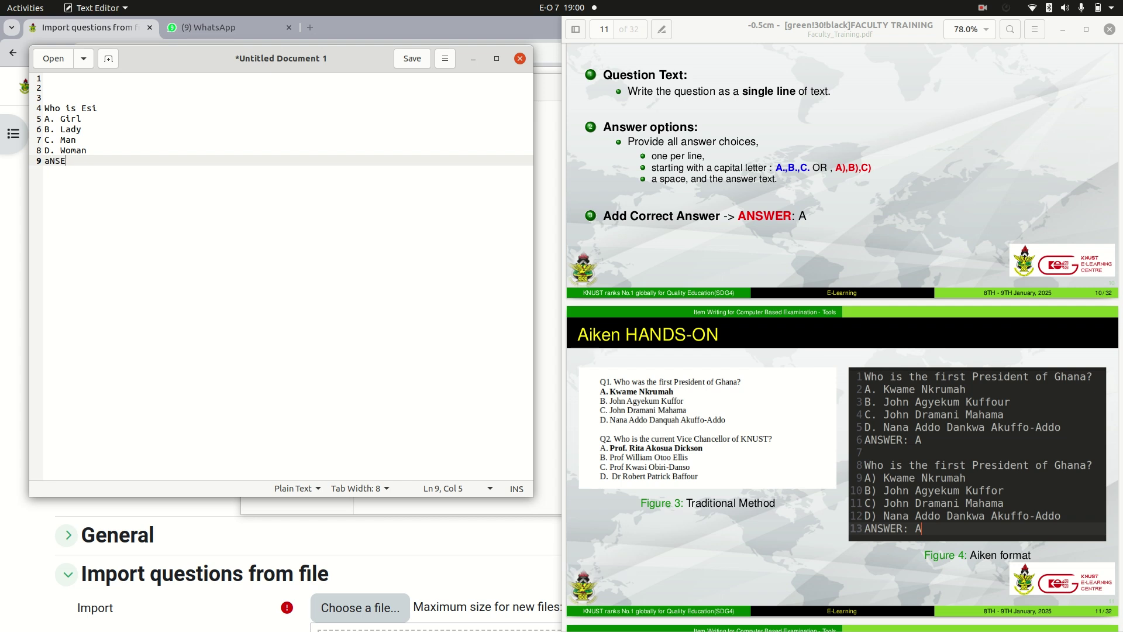
pyautogui.press('BackSpace')
pyautogui.press('BackSpace')
pyautogui.press('BackSpace')
pyautogui.write('ANSWER')
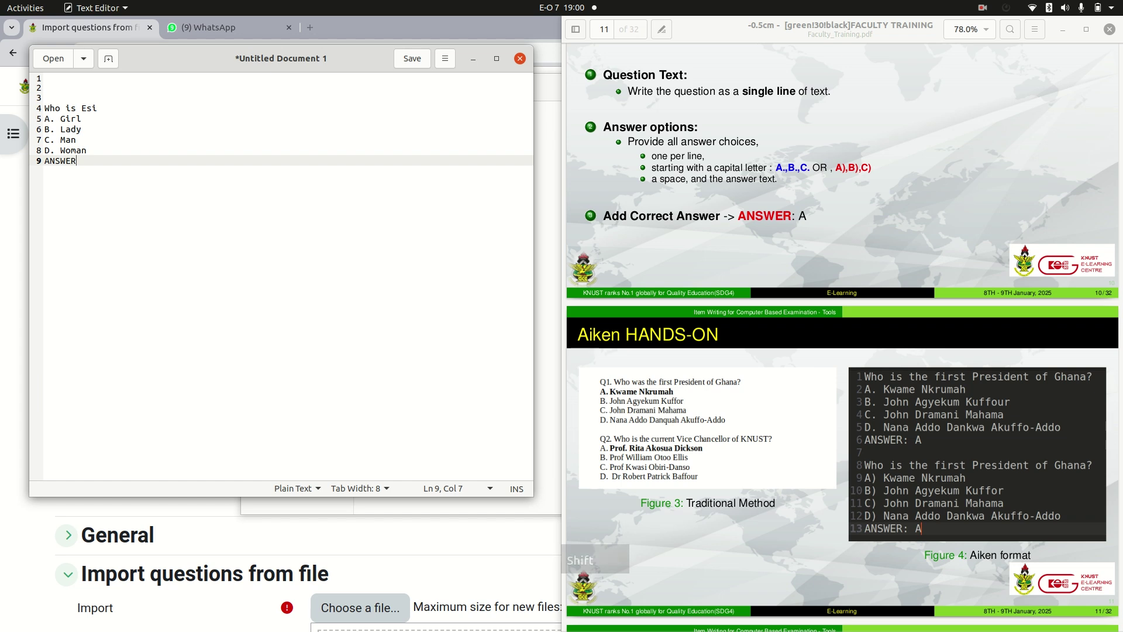
pyautogui.write(': B')
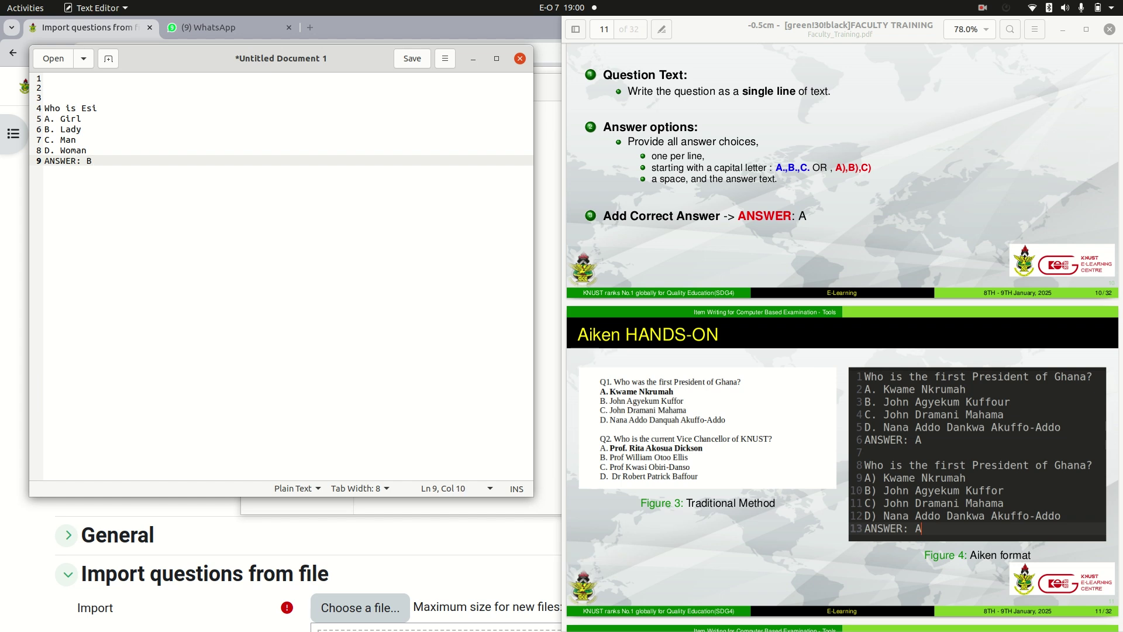
# Write a second question, two blank lines below, asking "How old is" the same person, and end the first question with a question mark
pyautogui.press('Return')
pyautogui.press('Return')
pyautogui.press('Return')
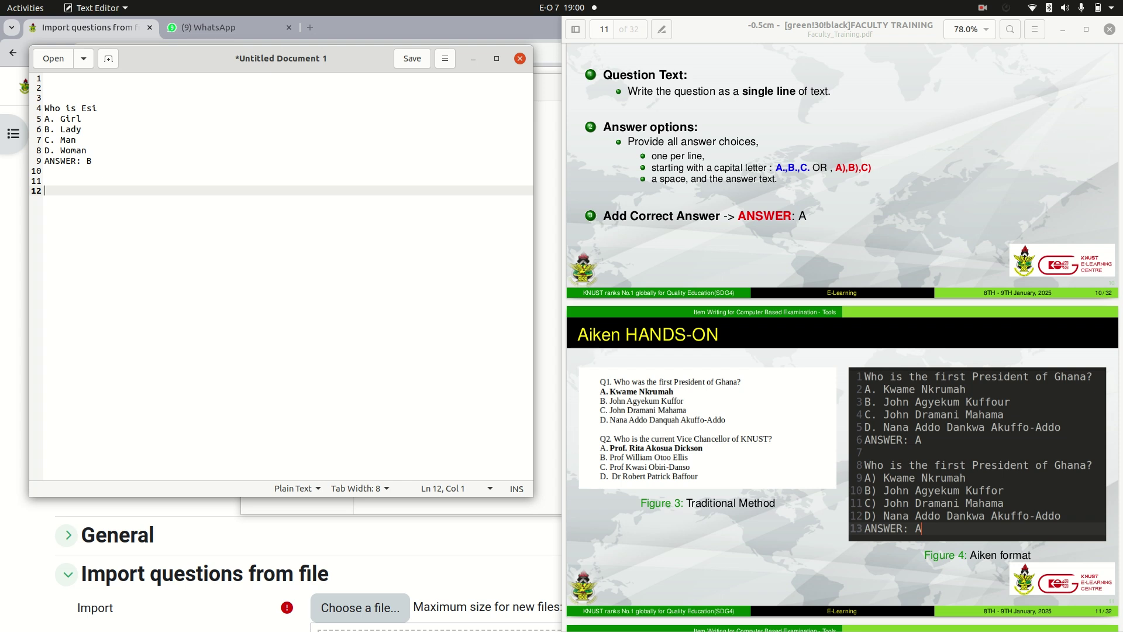
pyautogui.write('How old is Esi?')
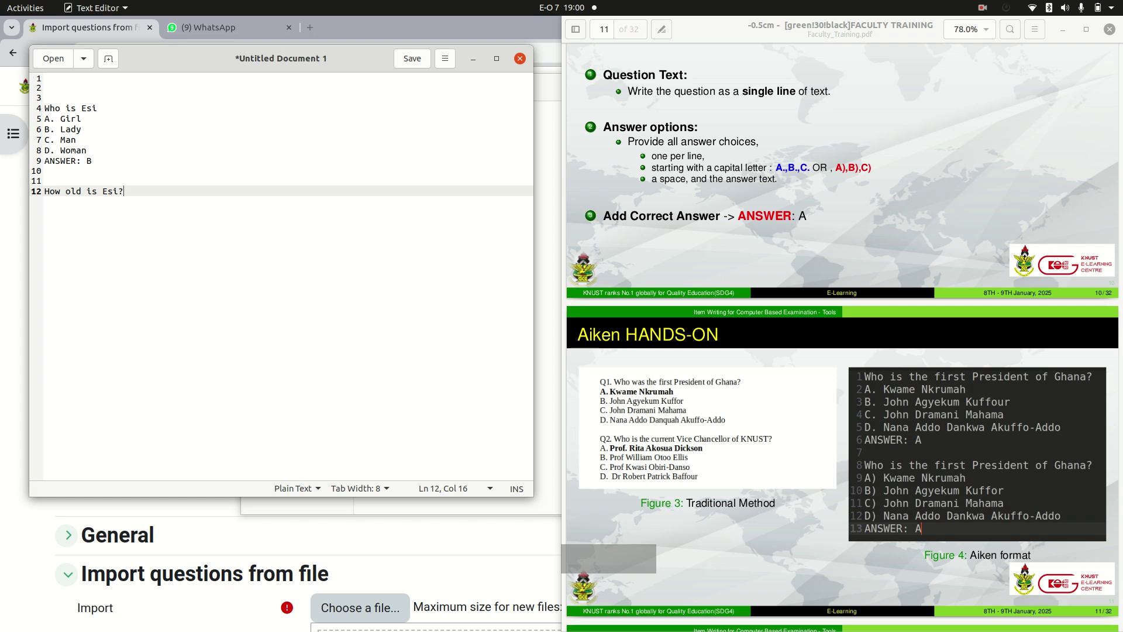
pyautogui.click(114, 97)
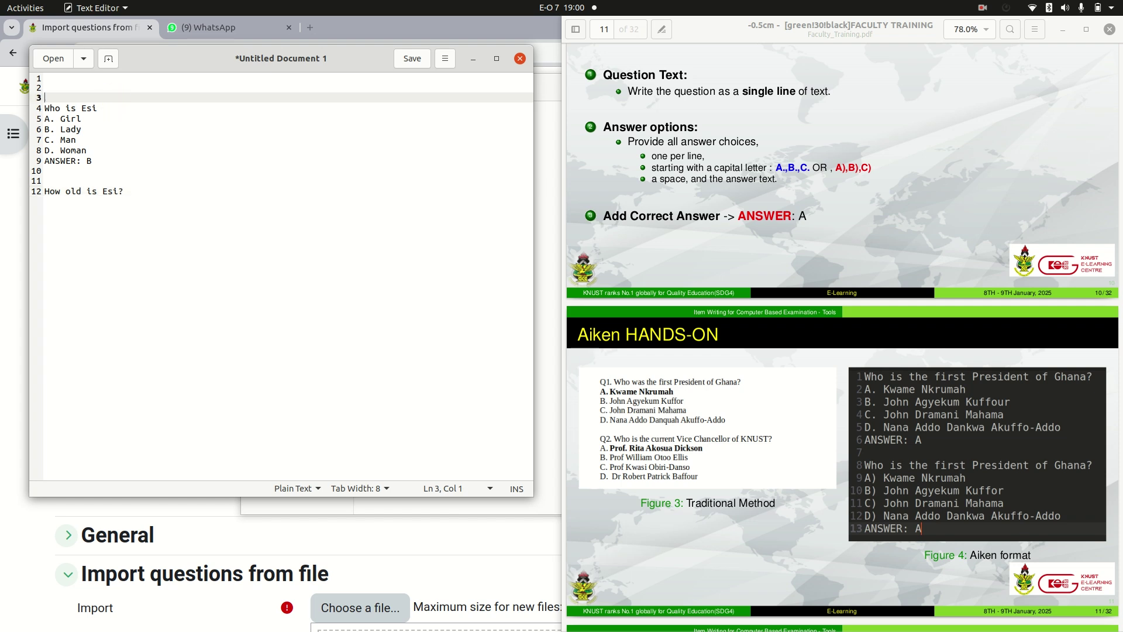
pyautogui.click(113, 107)
pyautogui.write('?')
pyautogui.click(138, 191)
pyautogui.press('Return')
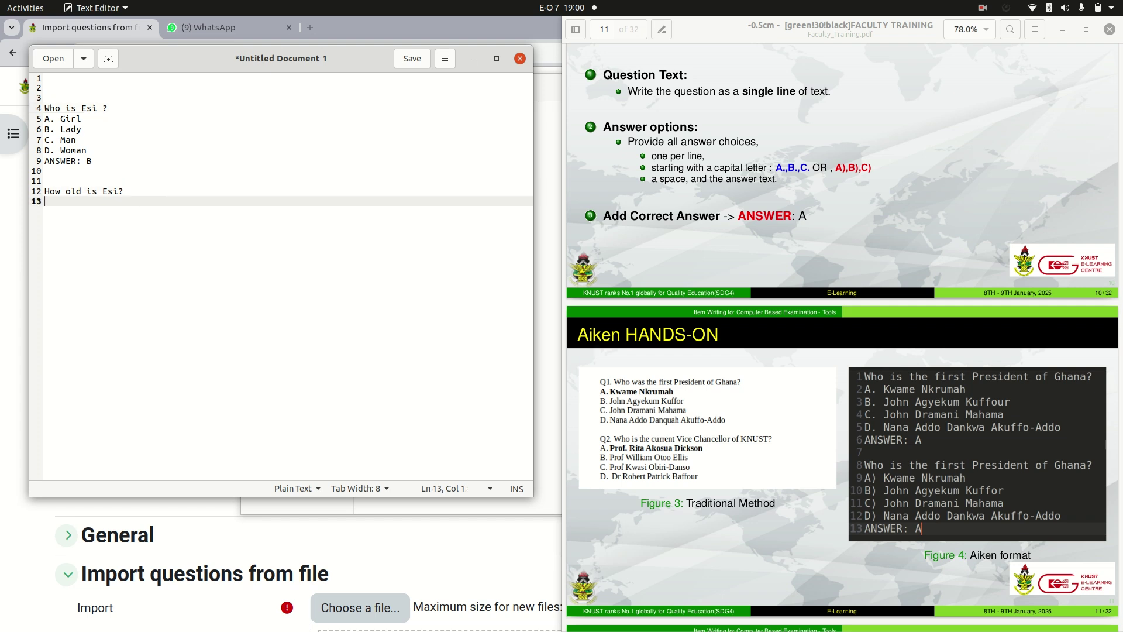
# Give the second question the options "A) 30", "B) 20", "C) 55" and "D) 100", ending with "ANSWER: C"
pyautogui.write('A.')
pyautogui.press('BackSpace')
pyautogui.write(') 30')
pyautogui.press('Return')
pyautogui.write('B)')
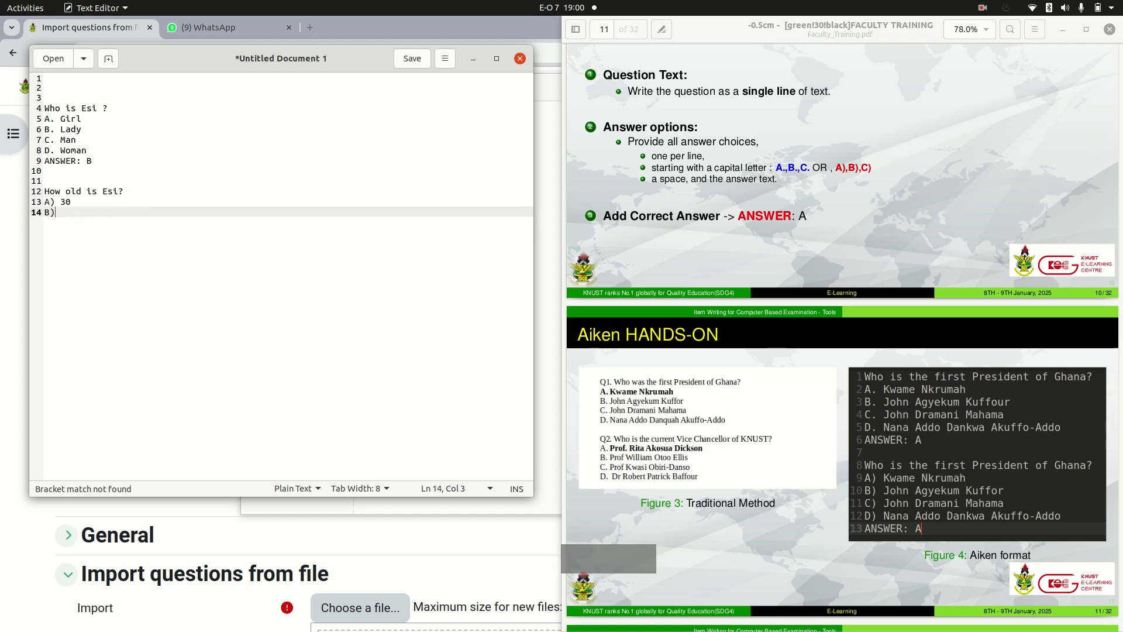
pyautogui.write(' 20')
pyautogui.press('Return')
pyautogui.write('C)')
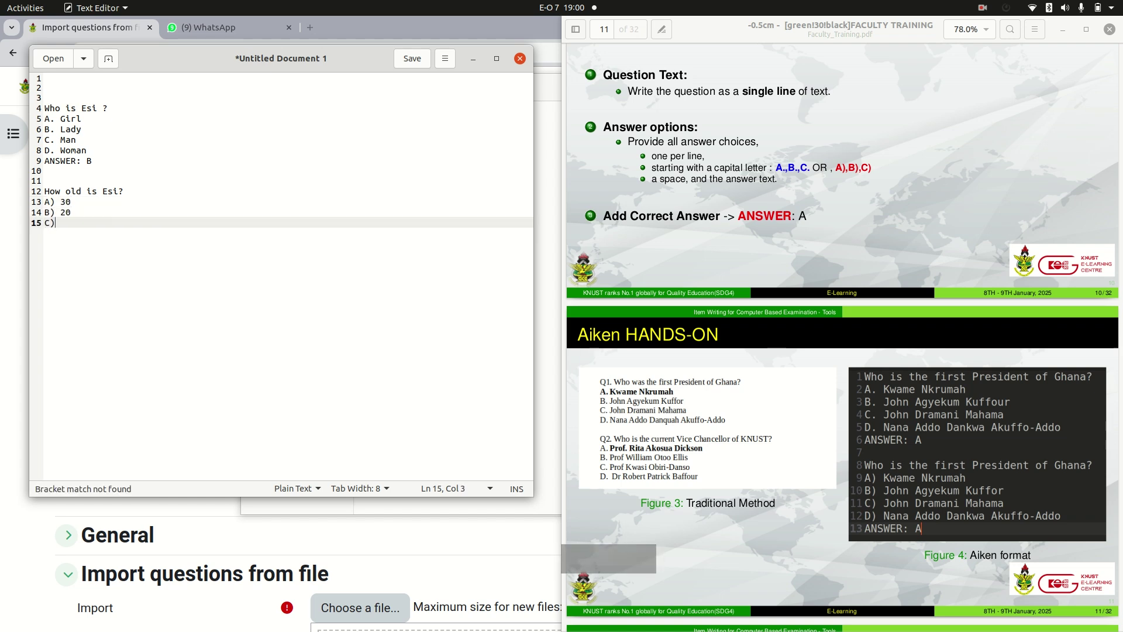
pyautogui.write(' 55')
pyautogui.press('Return')
pyautogui.write('D) 100')
pyautogui.press('Return')
pyautogui.write('ANSWER: C')
# Leave two blank lines and write a third question asking "Where is" the same person, ending with a question mark
pyautogui.press('Return')
pyautogui.press('Return')
pyautogui.press('Return')
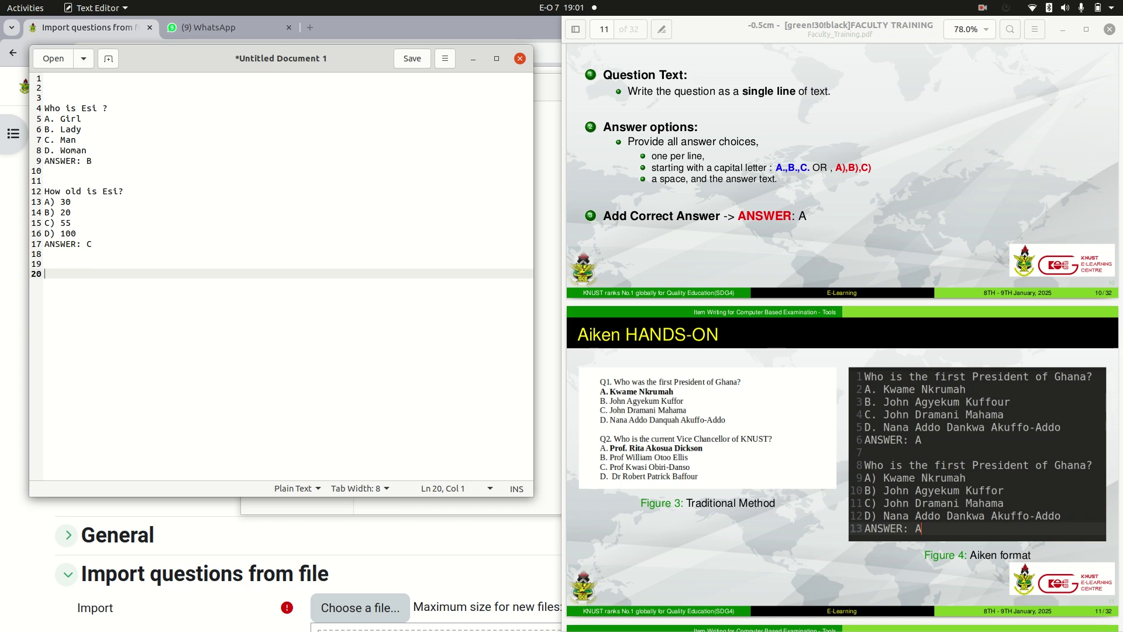
pyautogui.write('Where is Esi?')
pyautogui.press('Return')
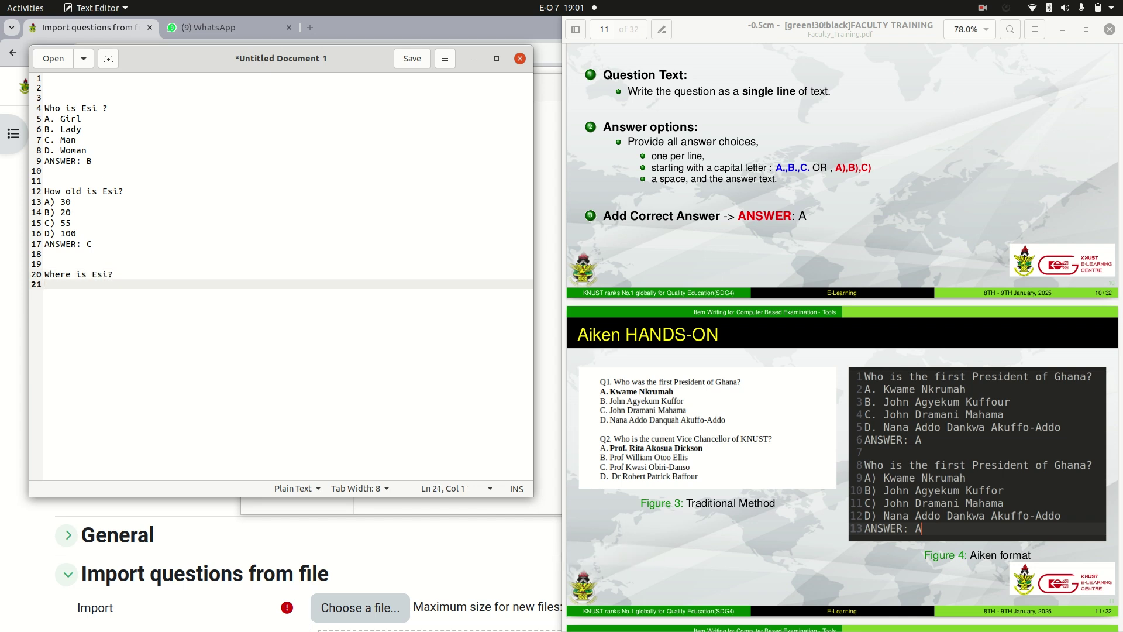
# Give the third question the options "A) Ghana", "B) Togo", "C) USA" and "D) RWanda", ending with "ANSWER: A"
pyautogui.write('A')
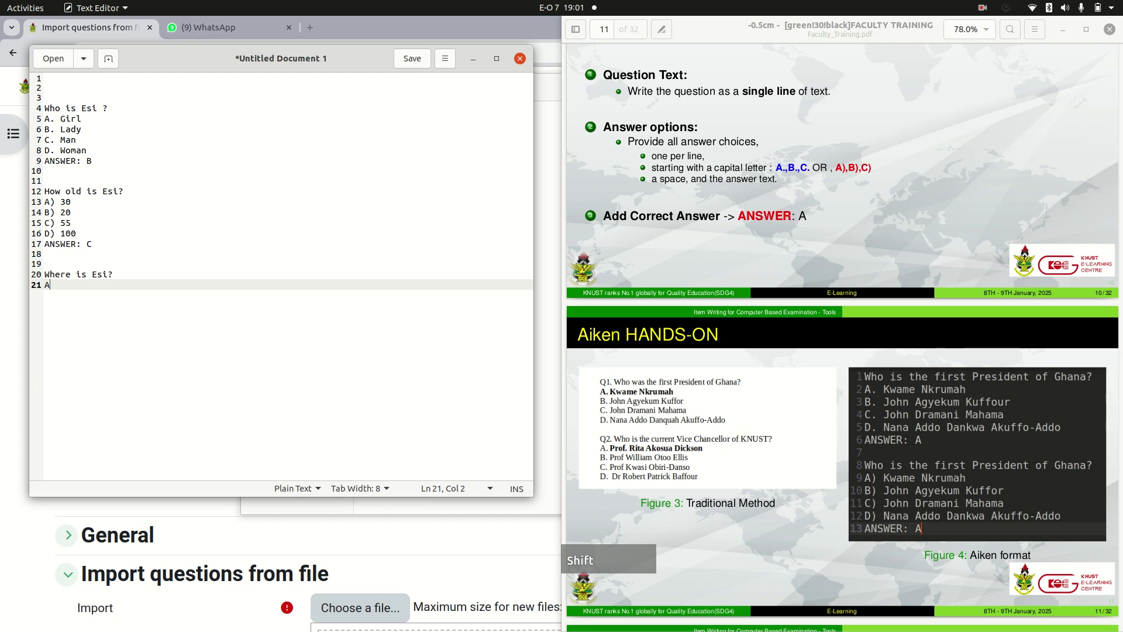
pyautogui.write(') Gha')
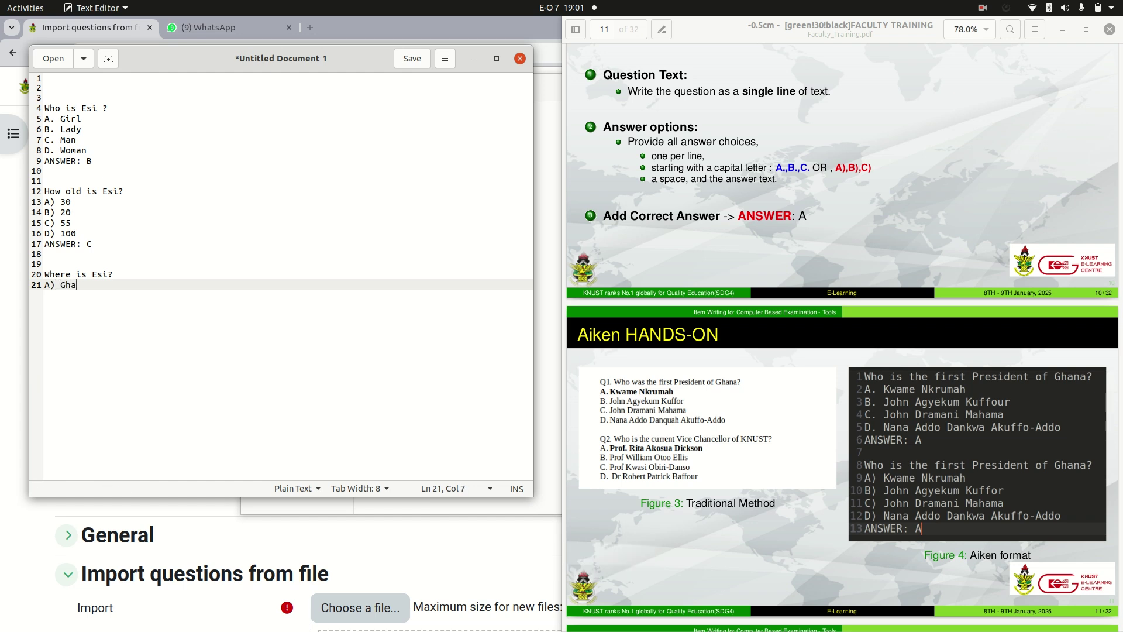
pyautogui.write('na')
pyautogui.press('Return')
pyautogui.write('B) Togo')
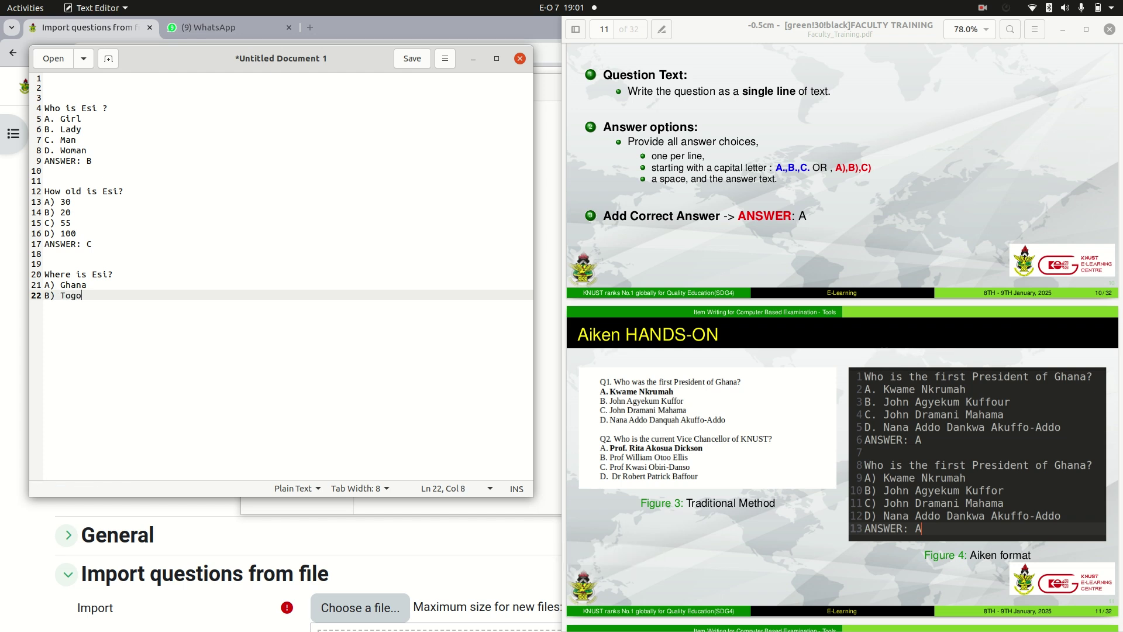
pyautogui.press('Return')
pyautogui.write('C) USA')
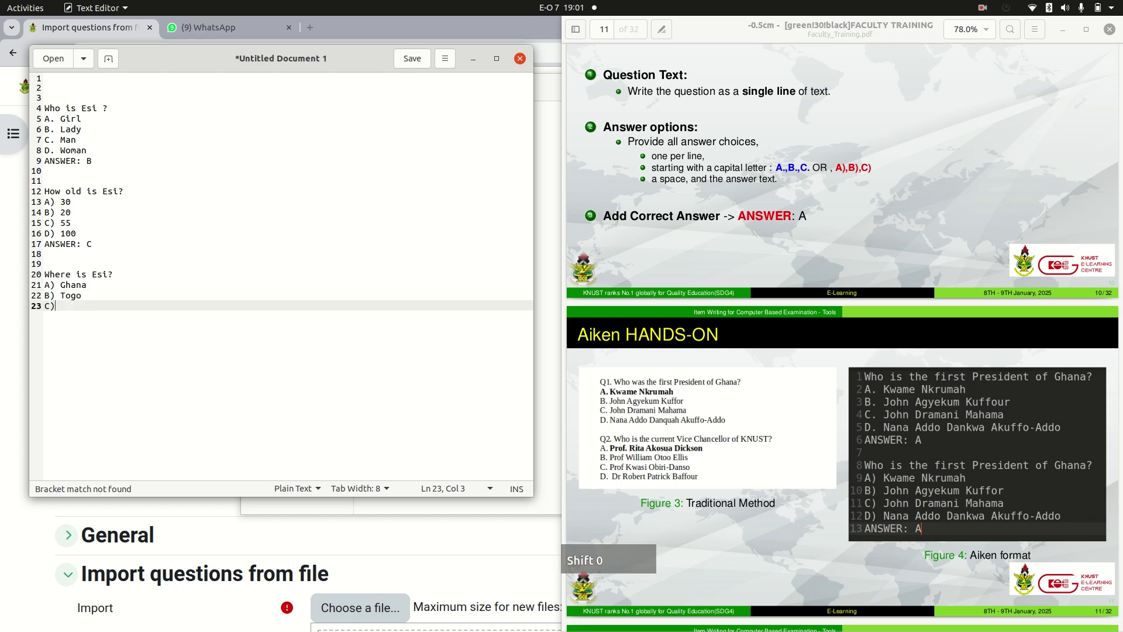
pyautogui.press('Return')
pyautogui.write('D) ')
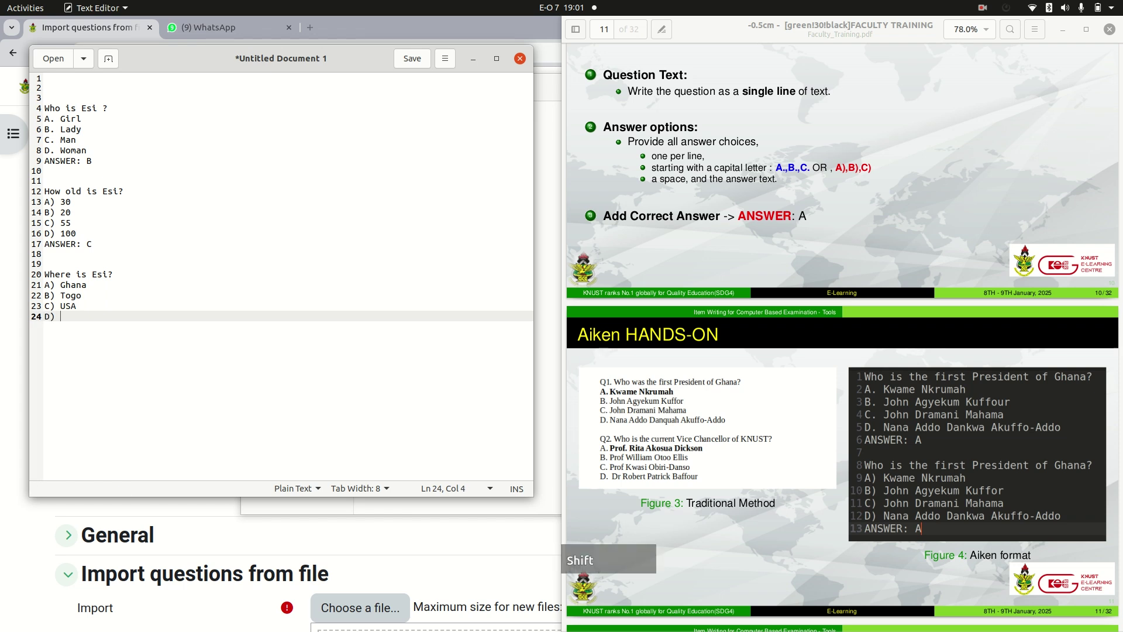
pyautogui.write('RWanda')
pyautogui.press('Return')
pyautogui.write('A')
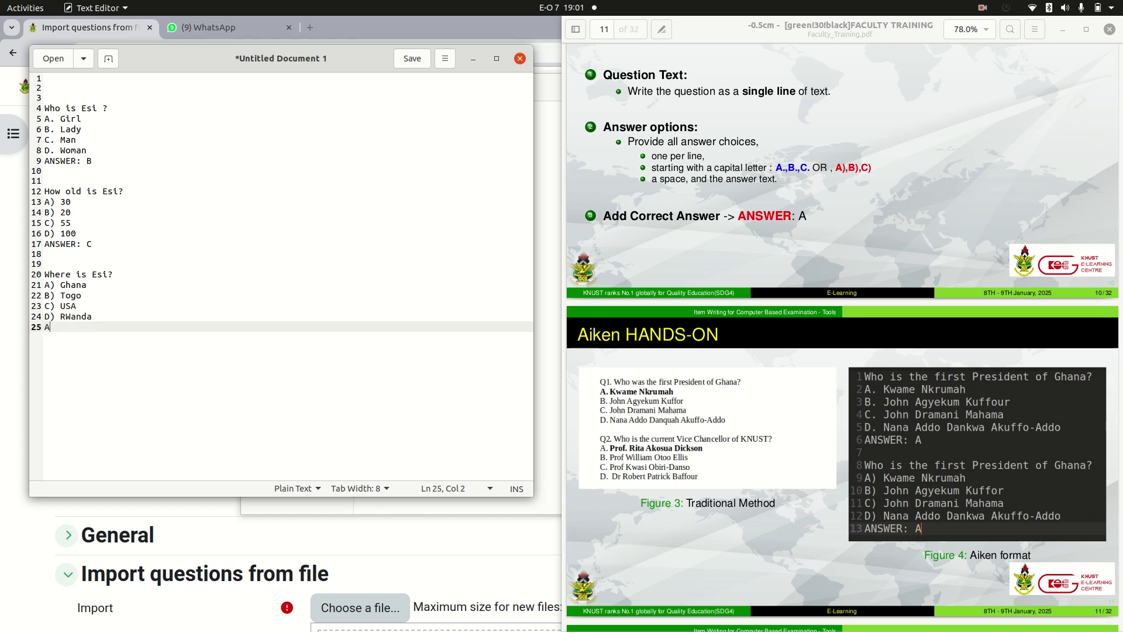
pyautogui.write('NSWER: A')
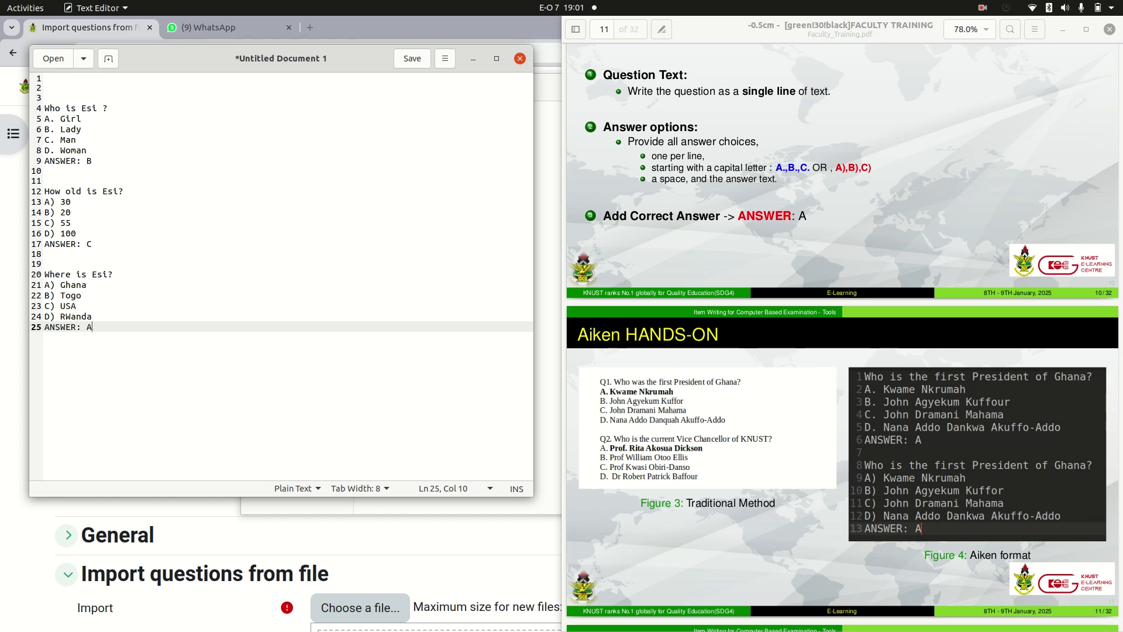
# Start saving the document and replace its default file name with myfirstaiken
pyautogui.hotkey('ctrl', 's')
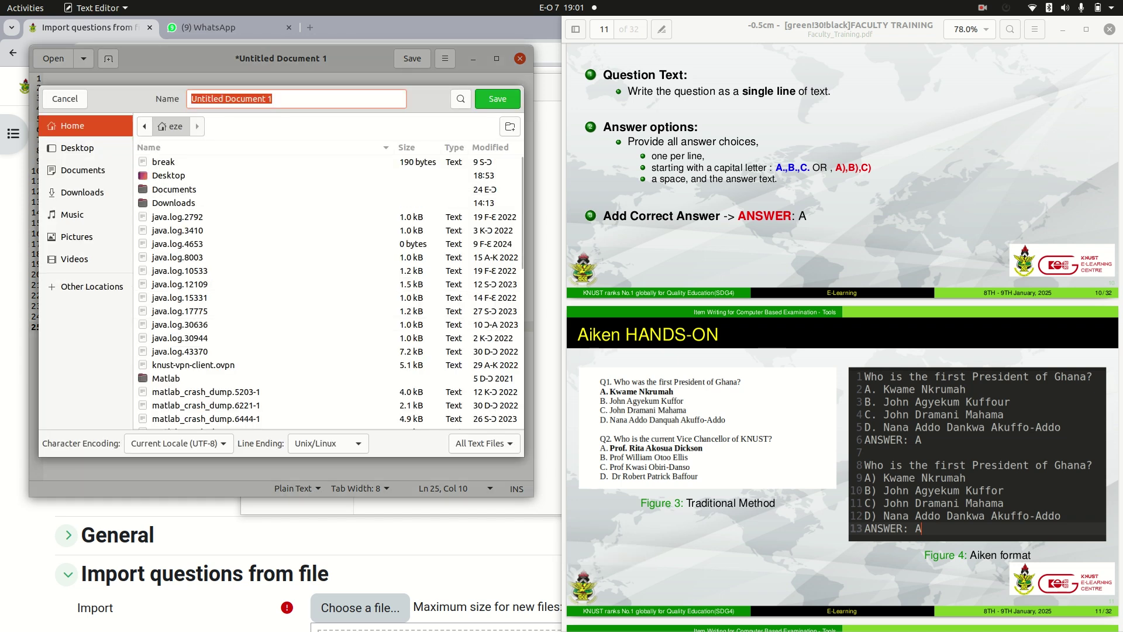
pyautogui.press('End')
pyautogui.press('BackSpace')
pyautogui.press('BackSpace')
pyautogui.press('BackSpace')
pyautogui.press('BackSpace')
pyautogui.press('BackSpace')
pyautogui.press('BackSpace')
pyautogui.press('BackSpace')
pyautogui.press('BackSpace')
pyautogui.press('BackSpace')
pyautogui.press('BackSpace')
pyautogui.press('BackSpace')
pyautogui.press('BackSpace')
pyautogui.press('BackSpace')
pyautogui.press('BackSpace')
pyautogui.press('BackSpace')
pyautogui.press('BackSpace')
pyautogui.press('BackSpace')
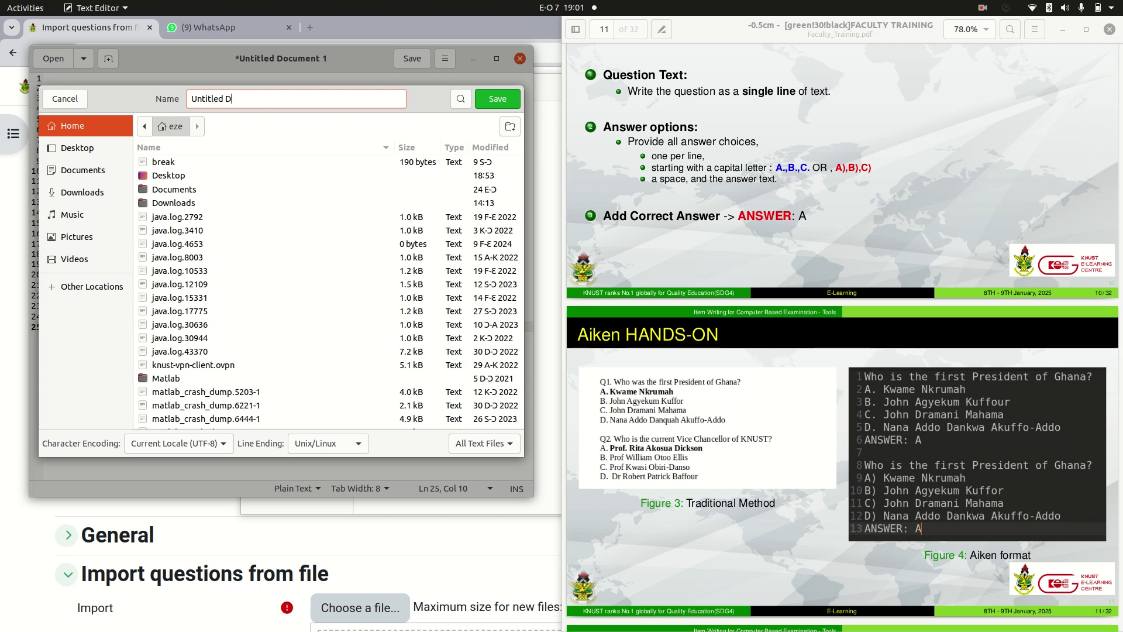
pyautogui.press('BackSpace')
pyautogui.press('BackSpace')
pyautogui.write('MYF')
pyautogui.press('BackSpace')
pyautogui.write('myf')
# Save the file in the my_Aiken_Gift_files folder on the Desktop
pyautogui.scroll(-5, 263, 369)
pyautogui.scroll(5, 327, 292)
pyautogui.doubleClick(176, 175)
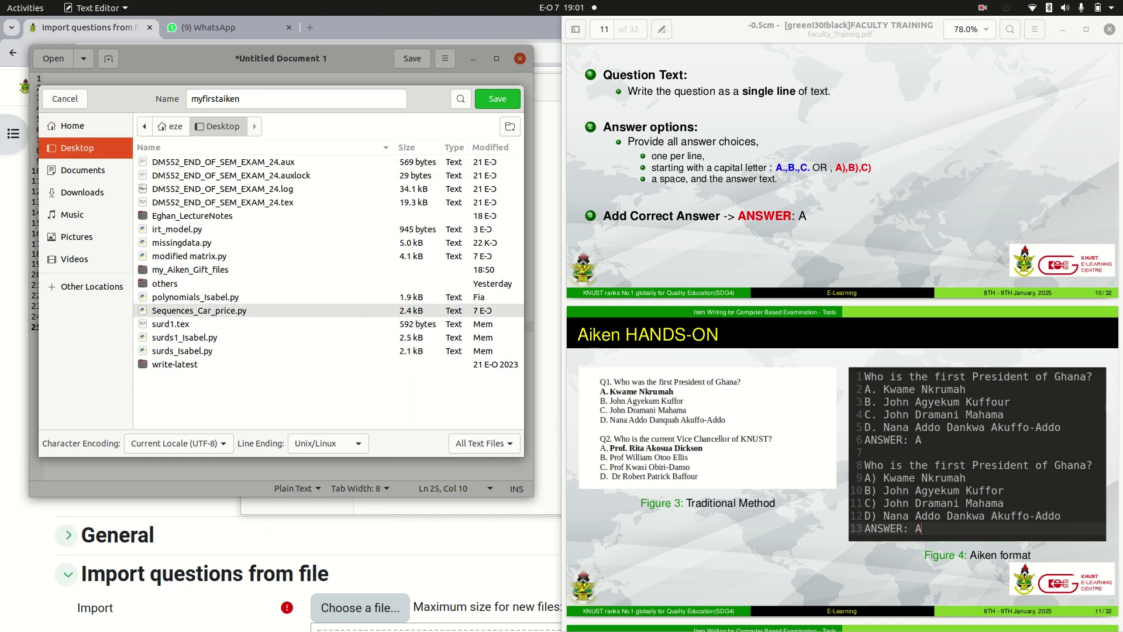
pyautogui.doubleClick(181, 270)
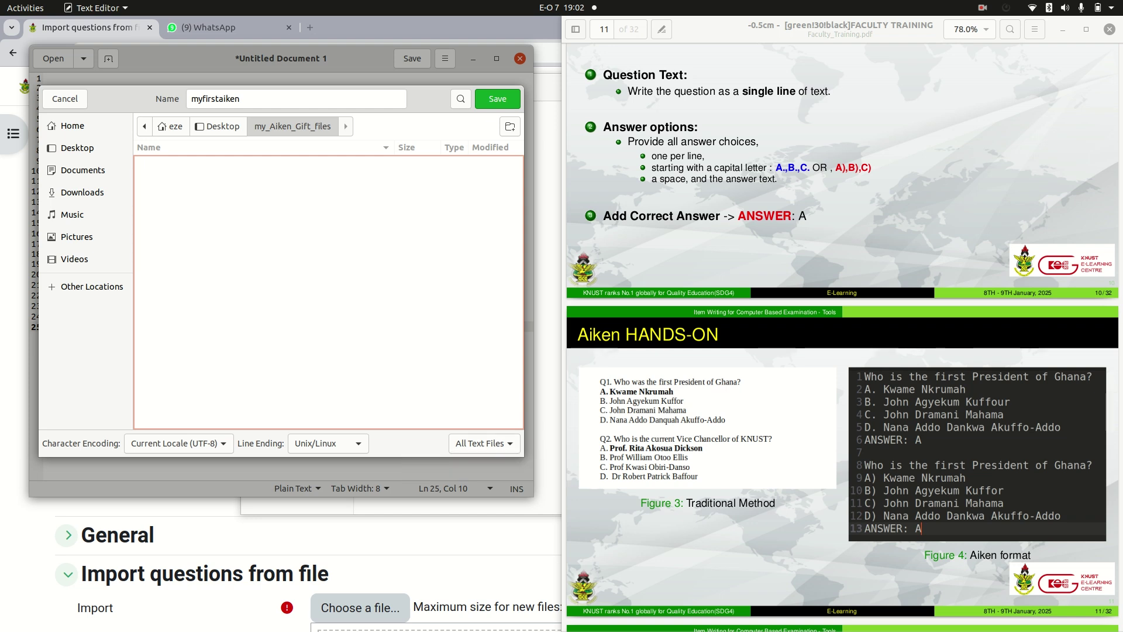
pyautogui.click(497, 98)
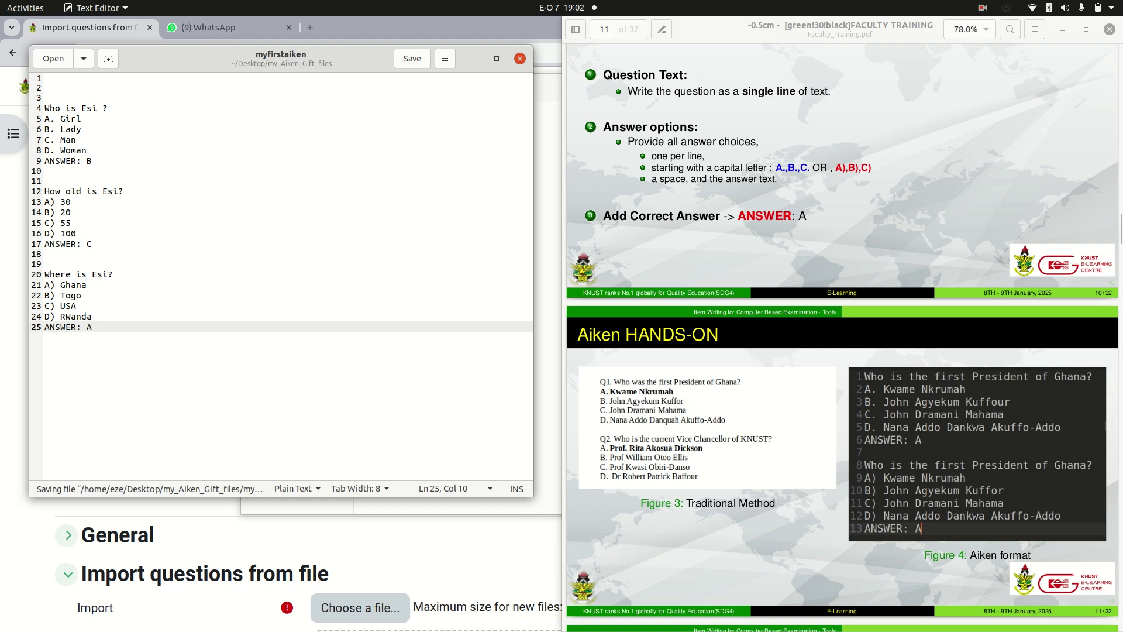
# Move the text editor window aside, switch to Google Chrome and maximize it on the question import page
pyautogui.moveTo(211, 61); pyautogui.dragTo(225, 86)
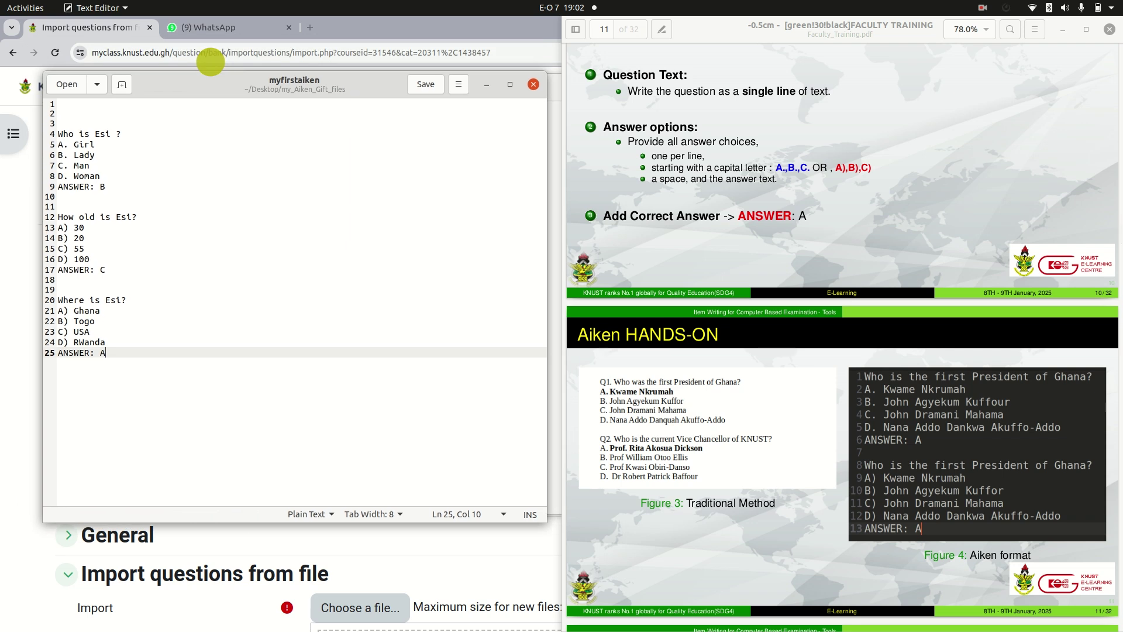
pyautogui.doubleClick(372, 30)
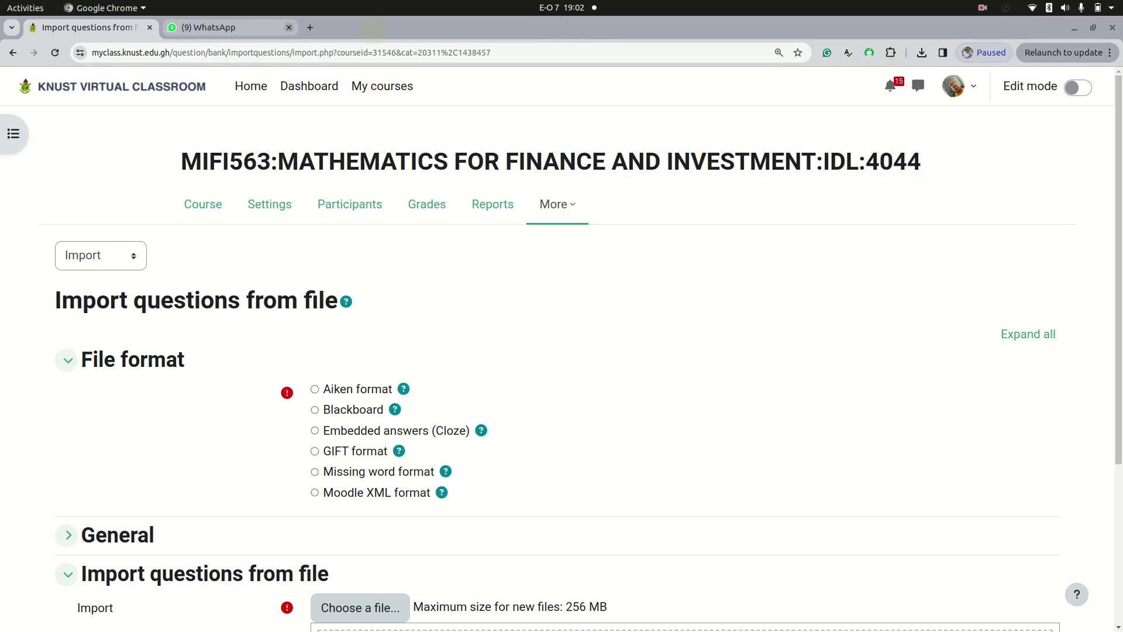
# Close the WhatsApp tab and open the question bank of the MIFI563 Mathematics for Finance and Investment course from the course overview
pyautogui.click(289, 27)
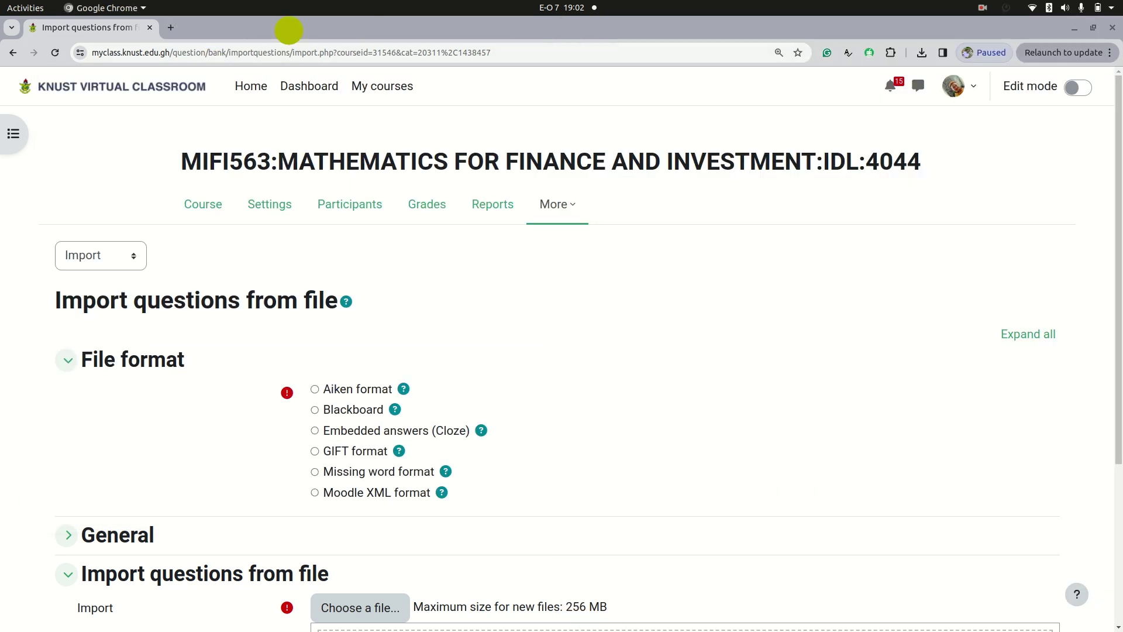
pyautogui.scroll(-4, 557, 369)
pyautogui.scroll(4, 557, 369)
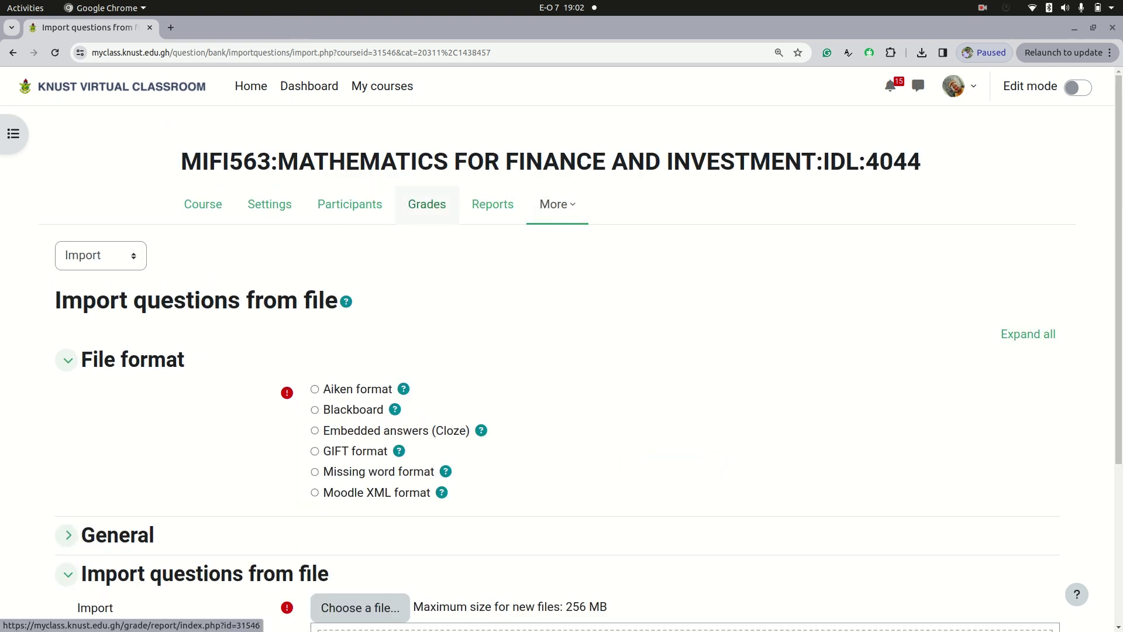
pyautogui.click(386, 86)
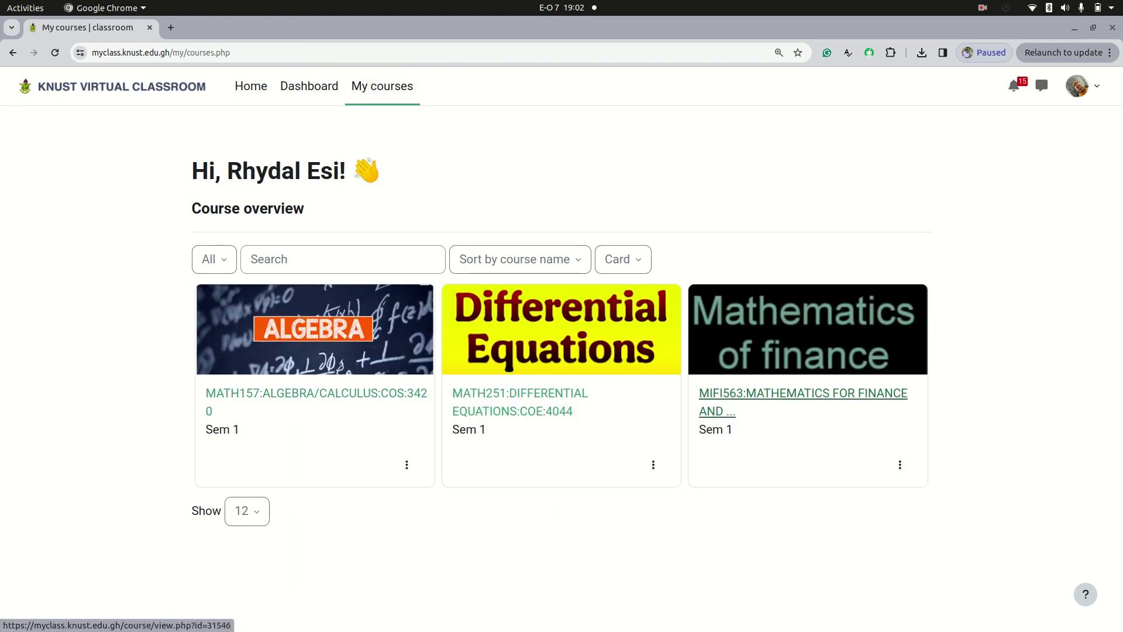
pyautogui.click(708, 406)
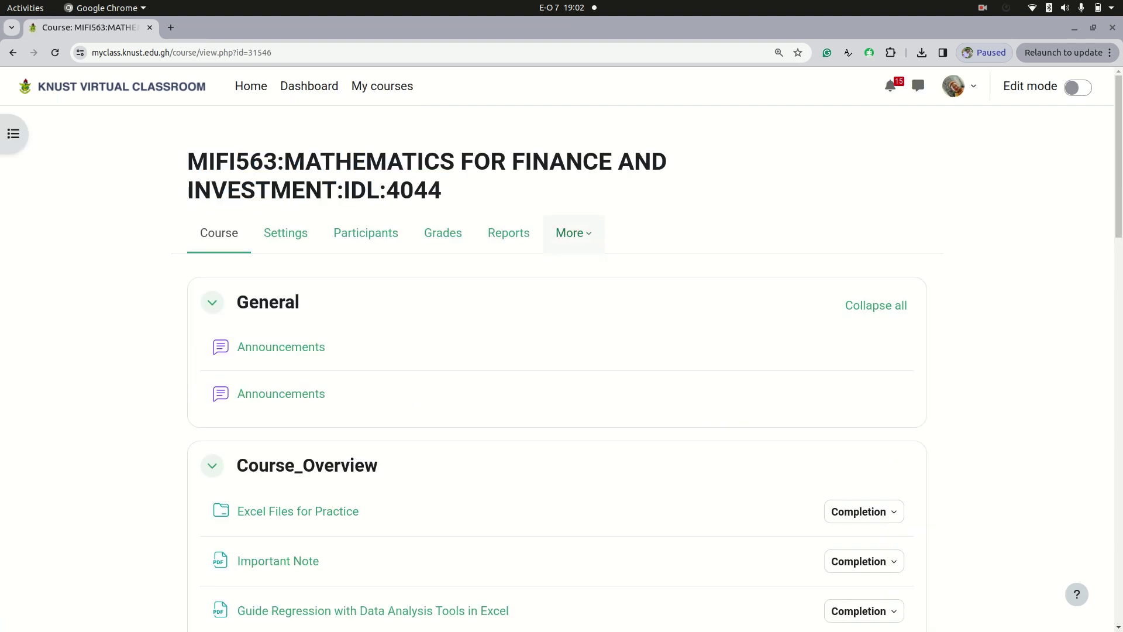
pyautogui.click(576, 234)
pyautogui.click(600, 273)
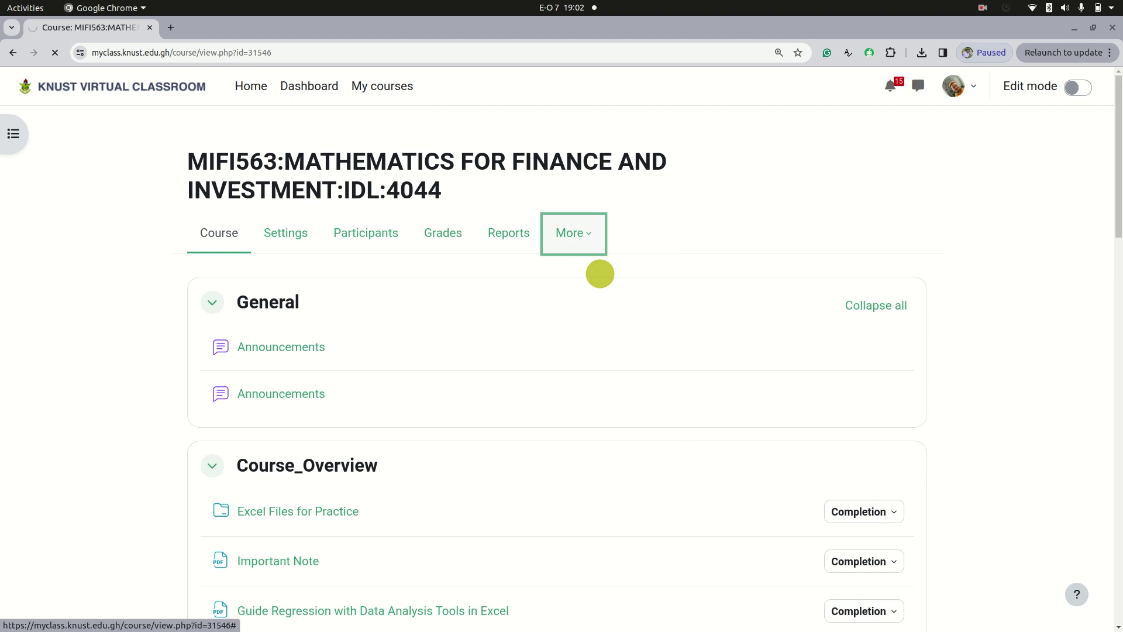
# Switch the question bank from the question list to the Categories page
pyautogui.scroll(-2, 600, 273)
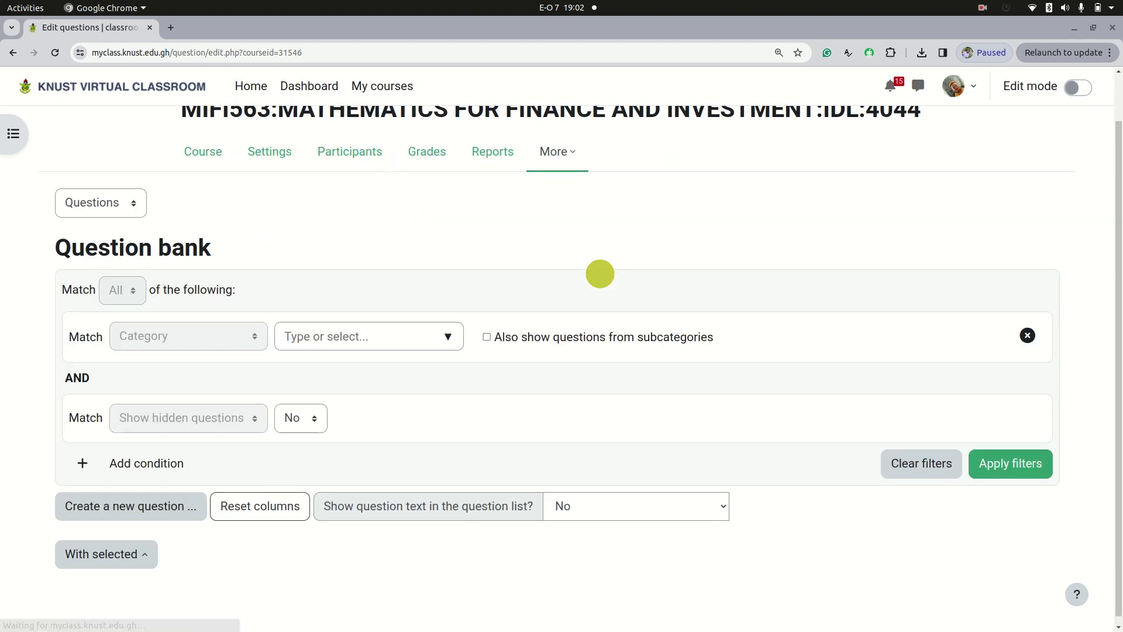
pyautogui.click(138, 255)
pyautogui.press('Down')
pyautogui.press('Down')
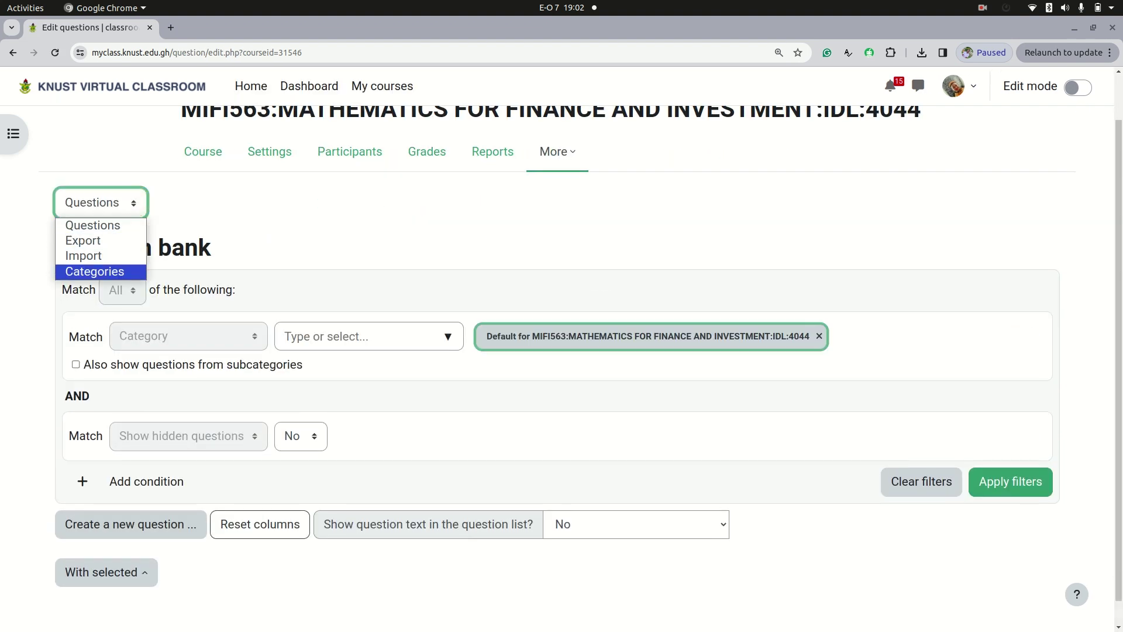
pyautogui.click(120, 269)
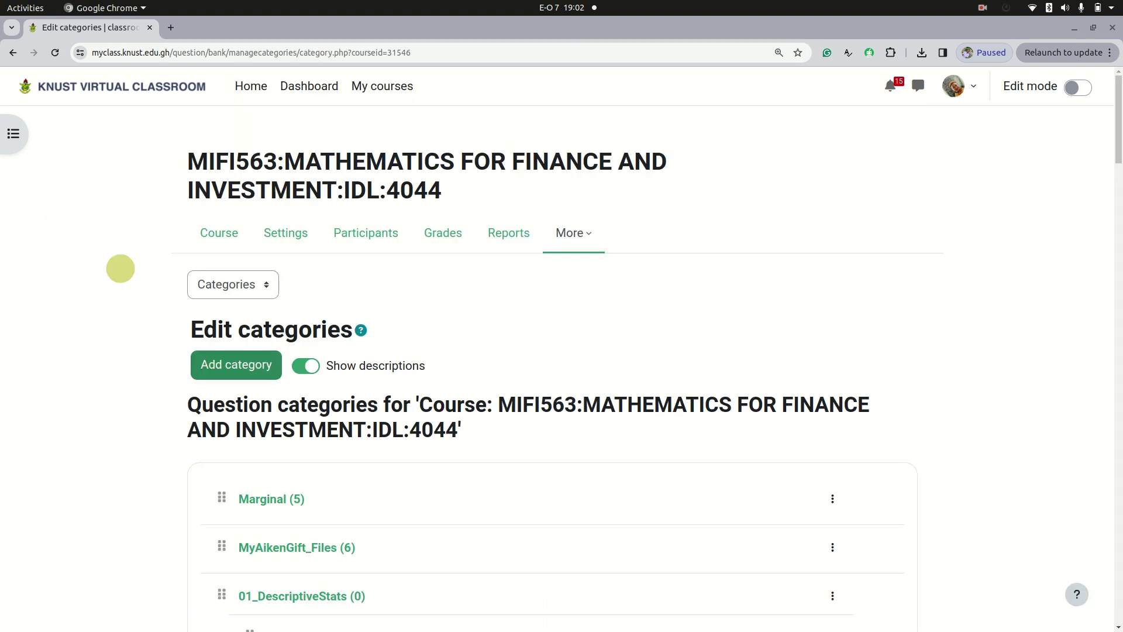
# Add a question category named NewFile_AikenGift under the course's top category
pyautogui.click(237, 364)
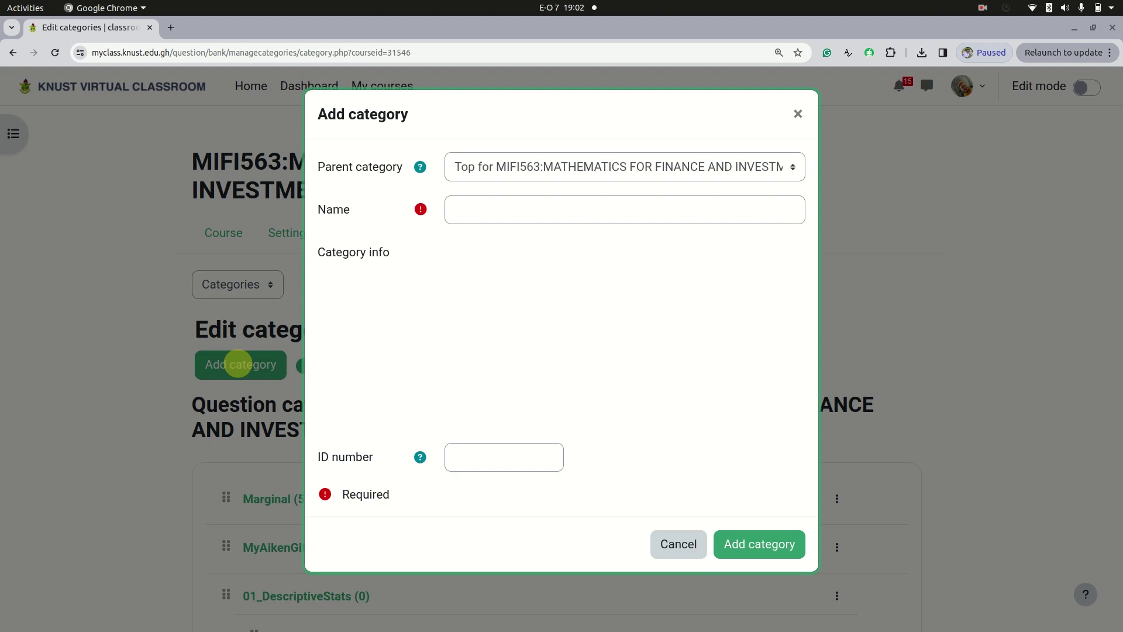
pyautogui.click(576, 218)
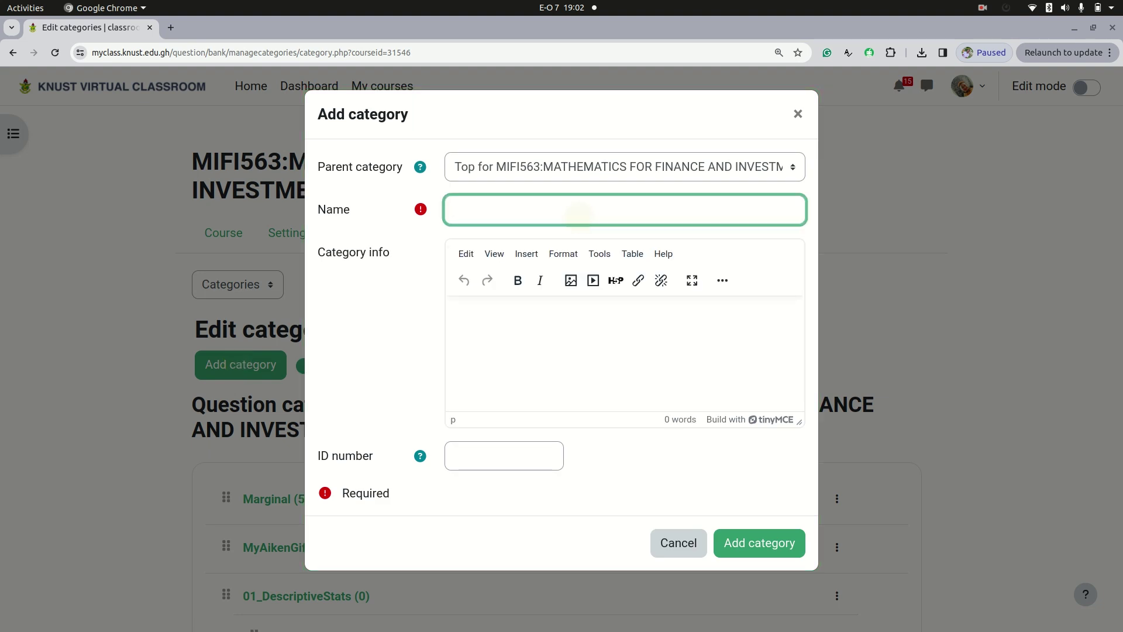
pyautogui.write('Ne')
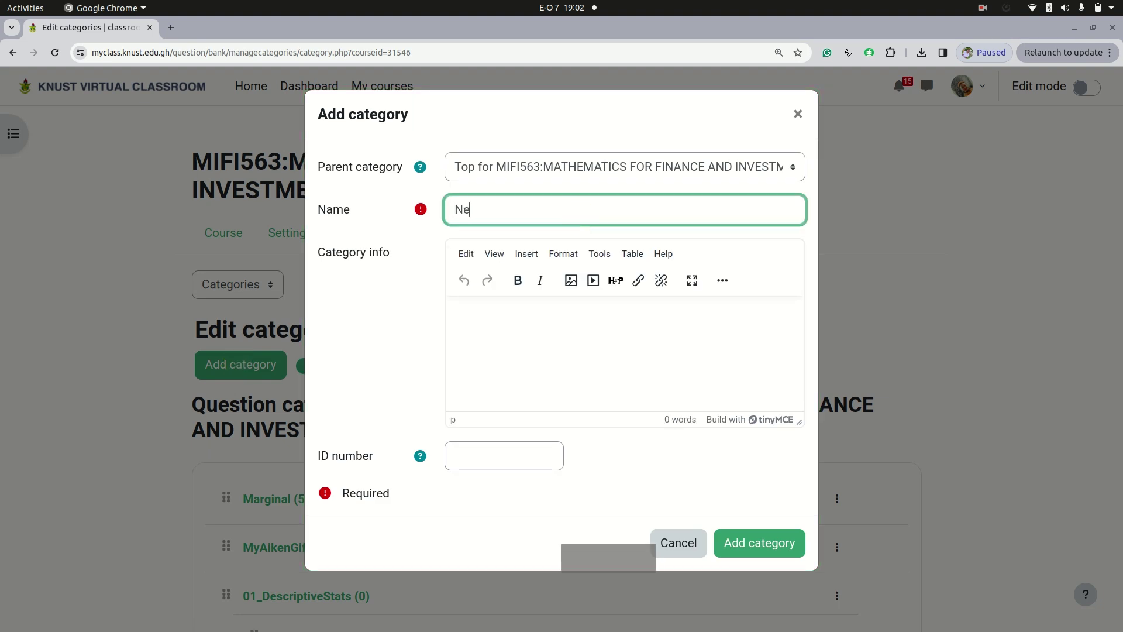
pyautogui.write('wFile_Aiken')
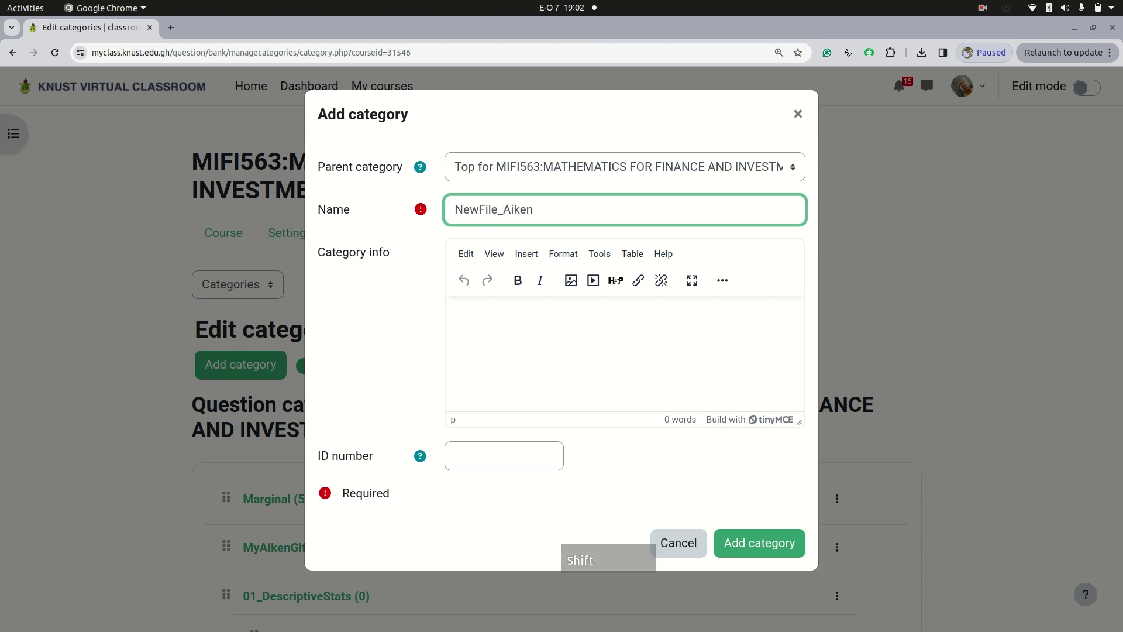
pyautogui.write('Gift')
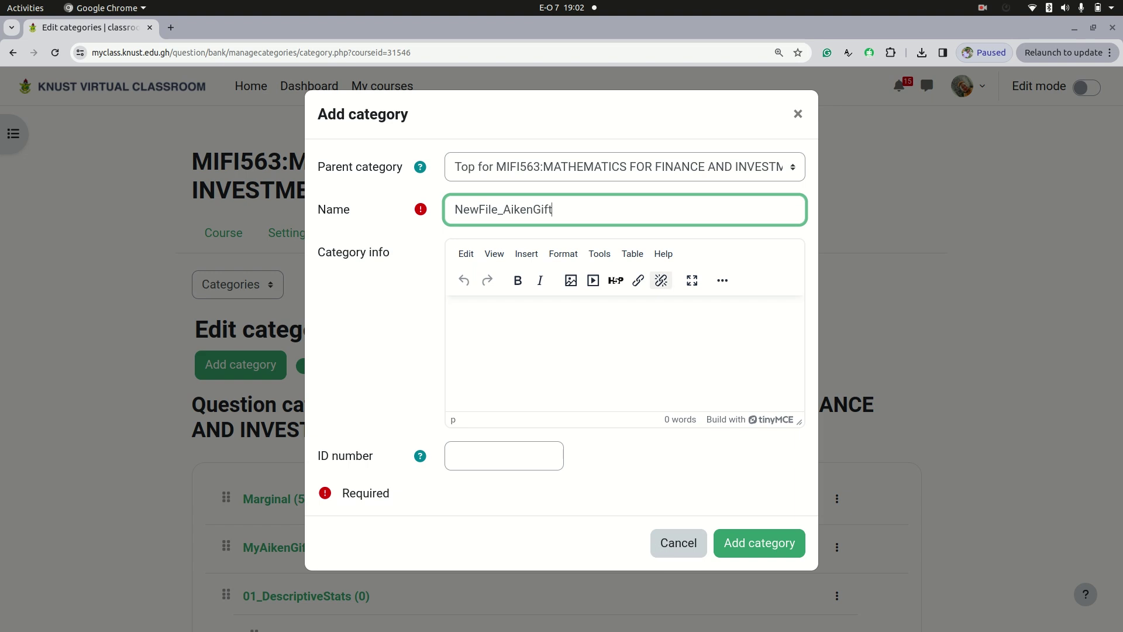
pyautogui.click(765, 541)
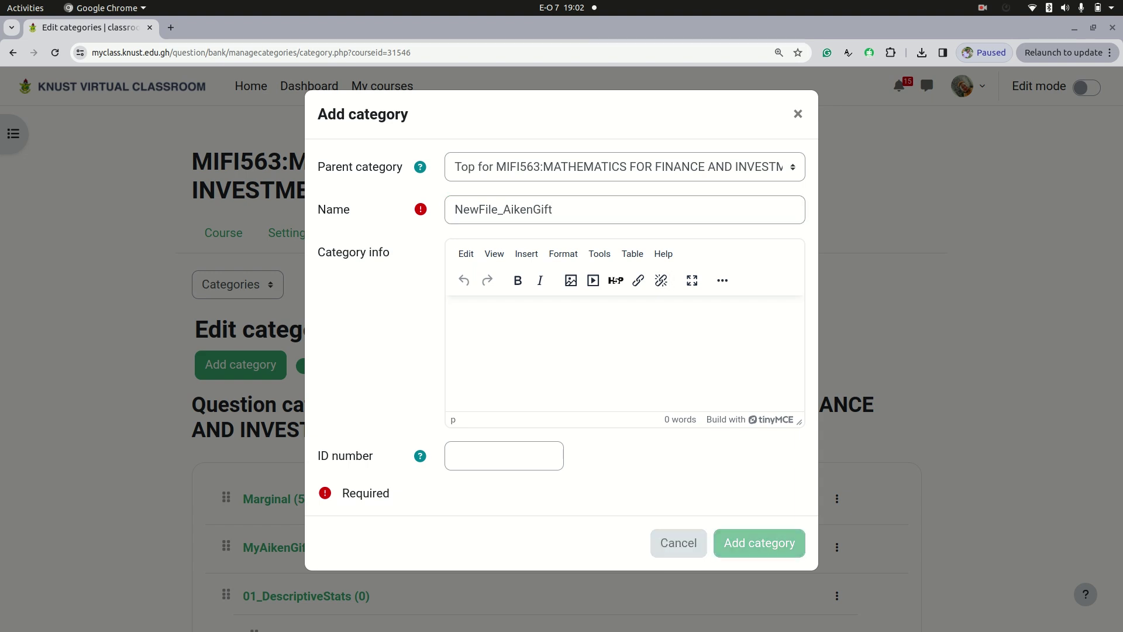
# Open the NewFile_AikenGift category at the end of the category list and go to its question import page
pyautogui.scroll(-3, 767, 541)
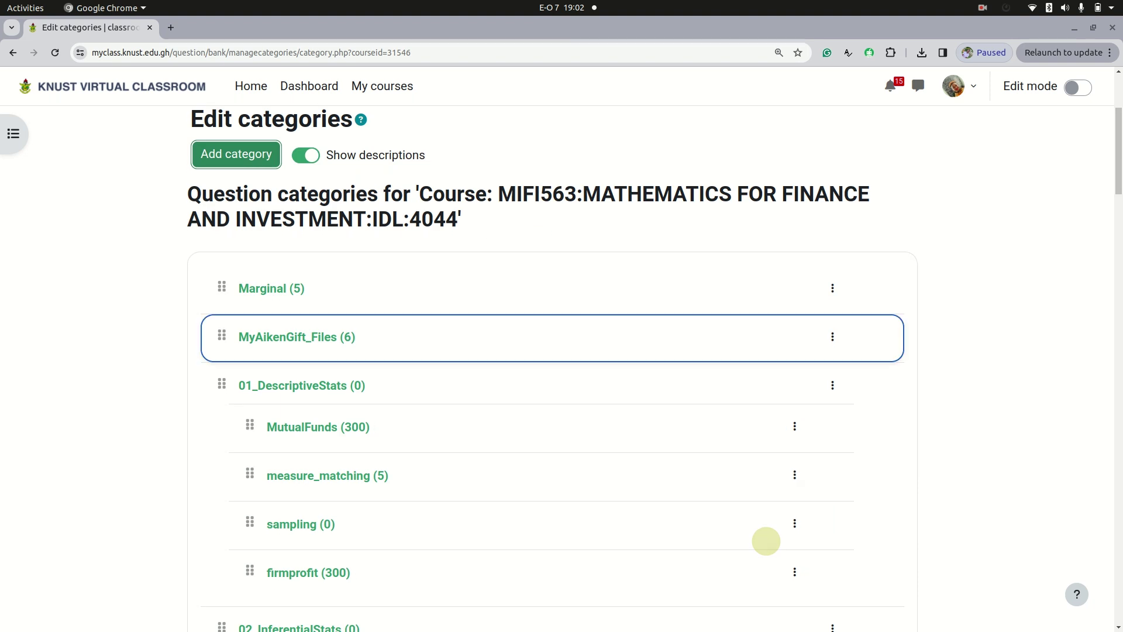
pyautogui.moveTo(1118, 161); pyautogui.dragTo(1119, 525)
pyautogui.moveTo(1119, 577); pyautogui.dragTo(1119, 580)
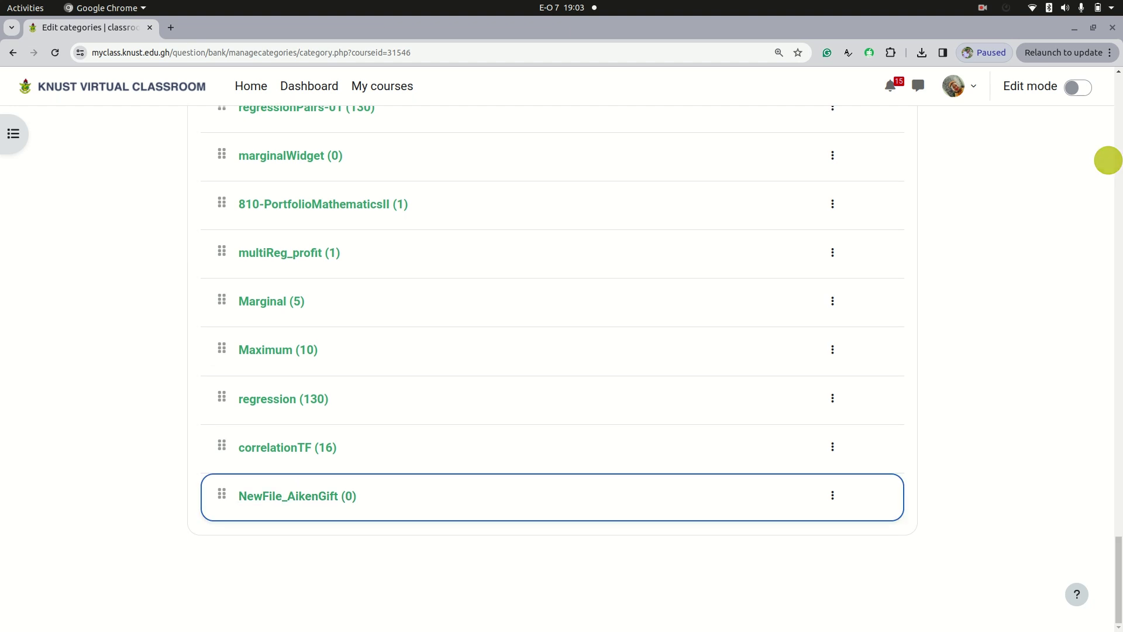
pyautogui.click(294, 497)
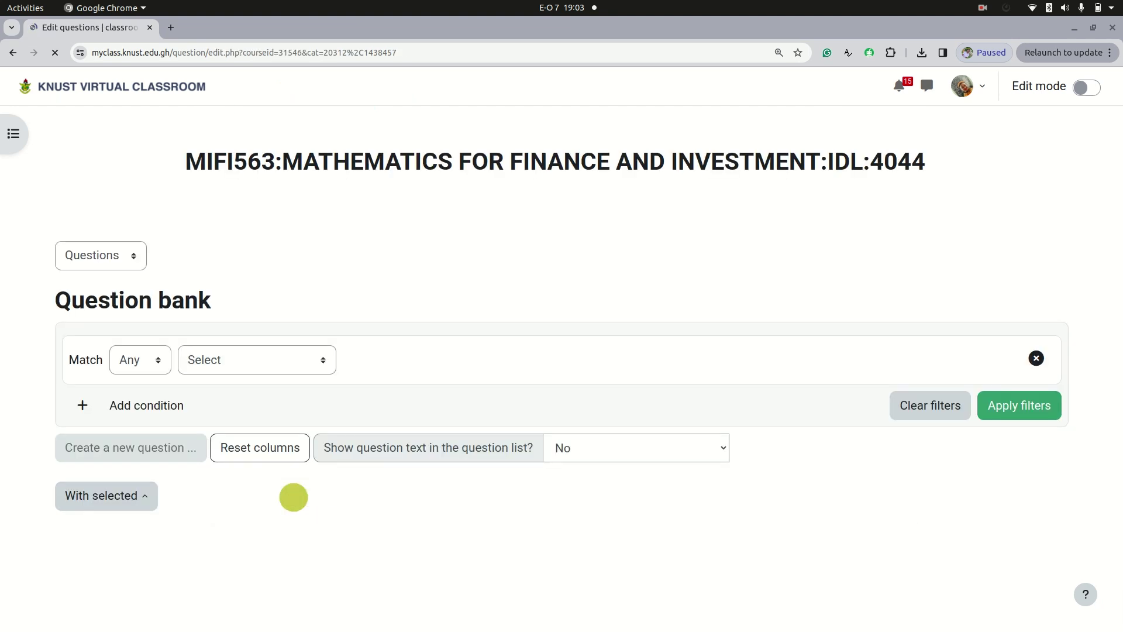
pyautogui.click(135, 255)
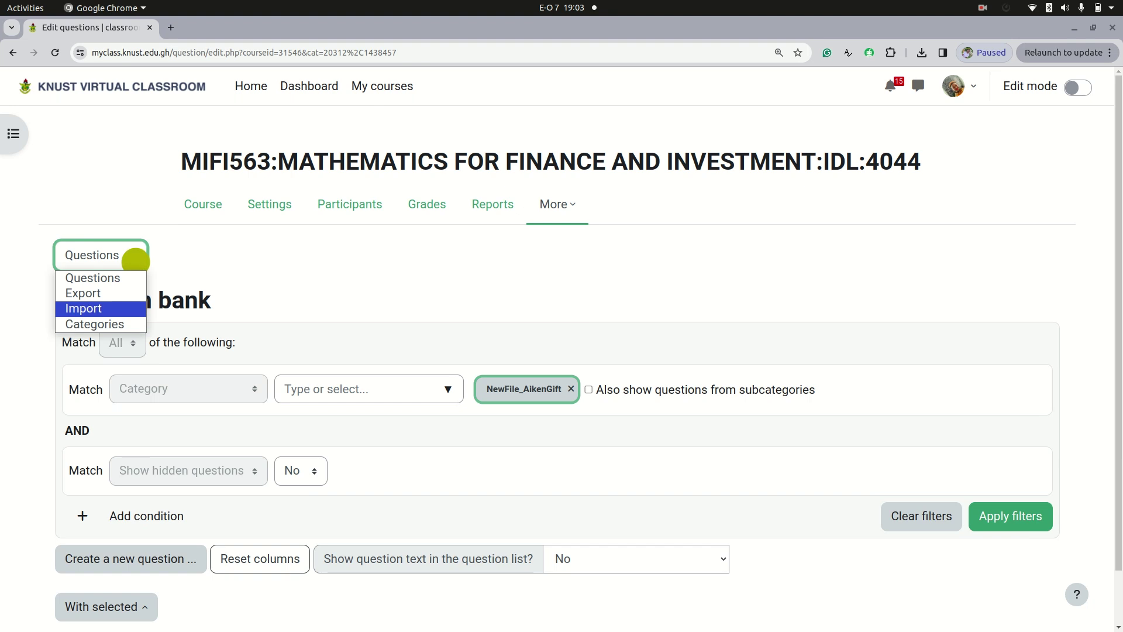
pyautogui.click(121, 309)
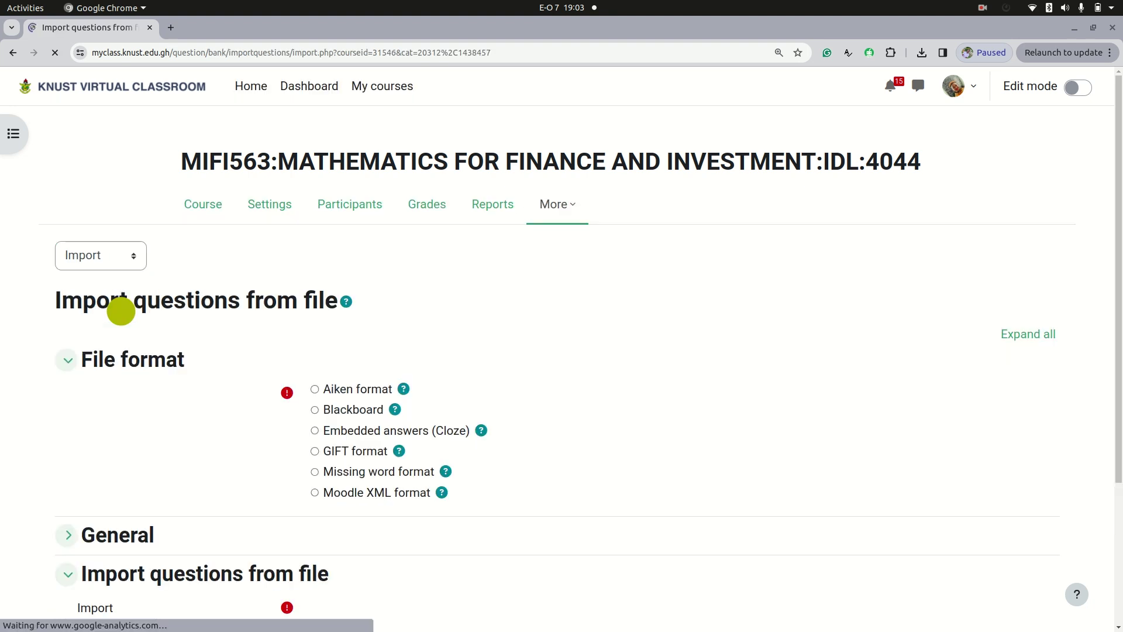
# Choose Moodle XML as the import file format and disable getting the category from the file, with NewFile_AikenGift as import category
pyautogui.scroll(-3, 122, 311)
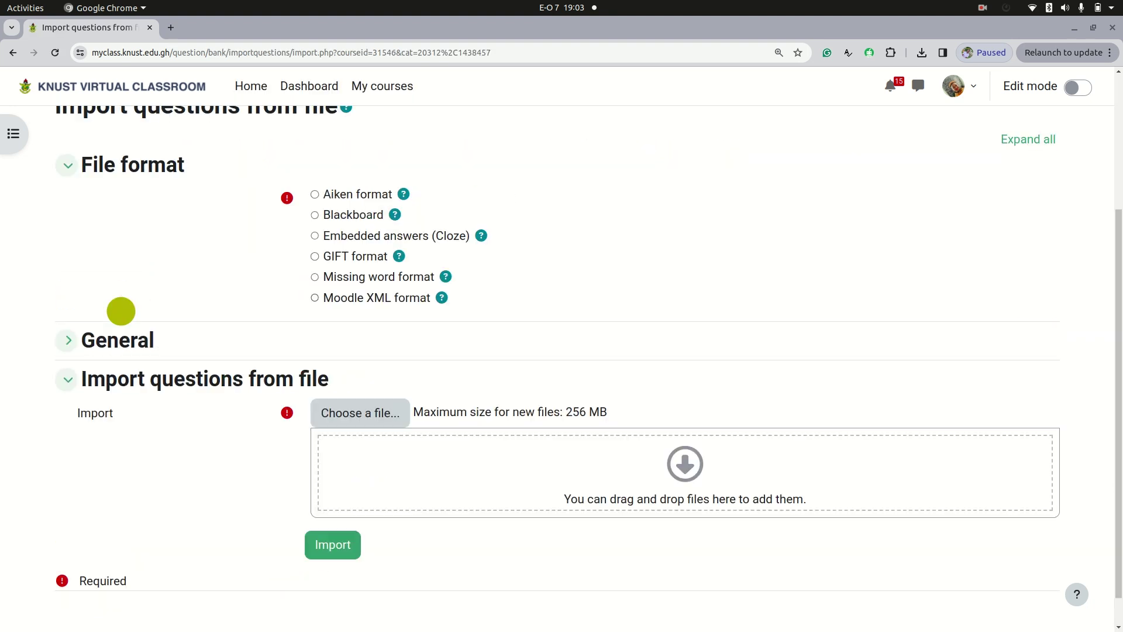
pyautogui.click(315, 299)
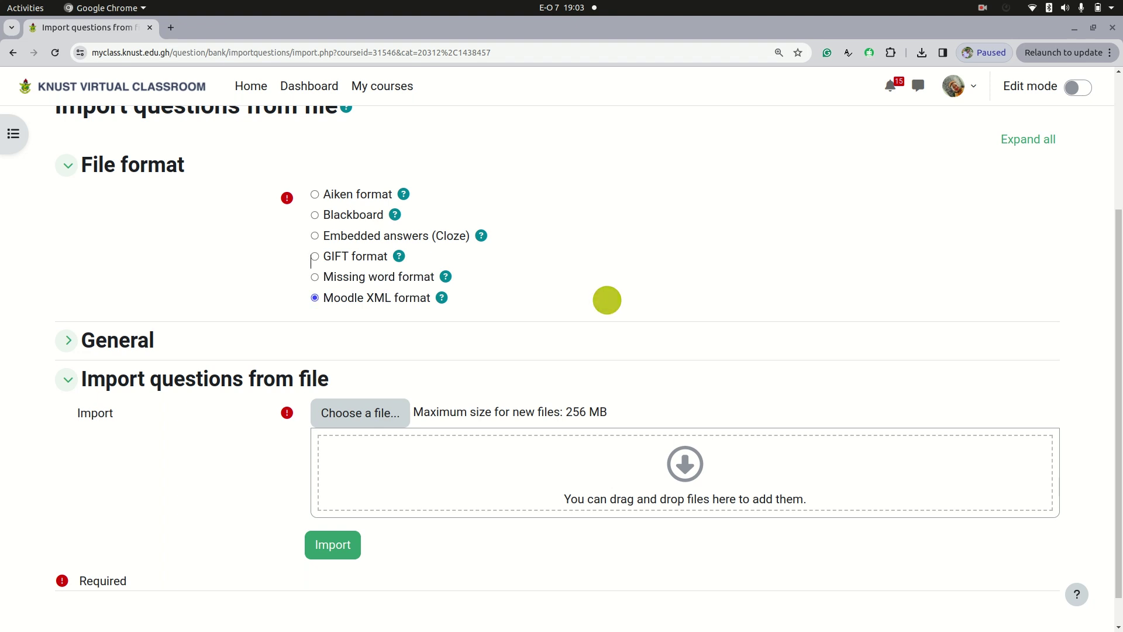
pyautogui.click(67, 341)
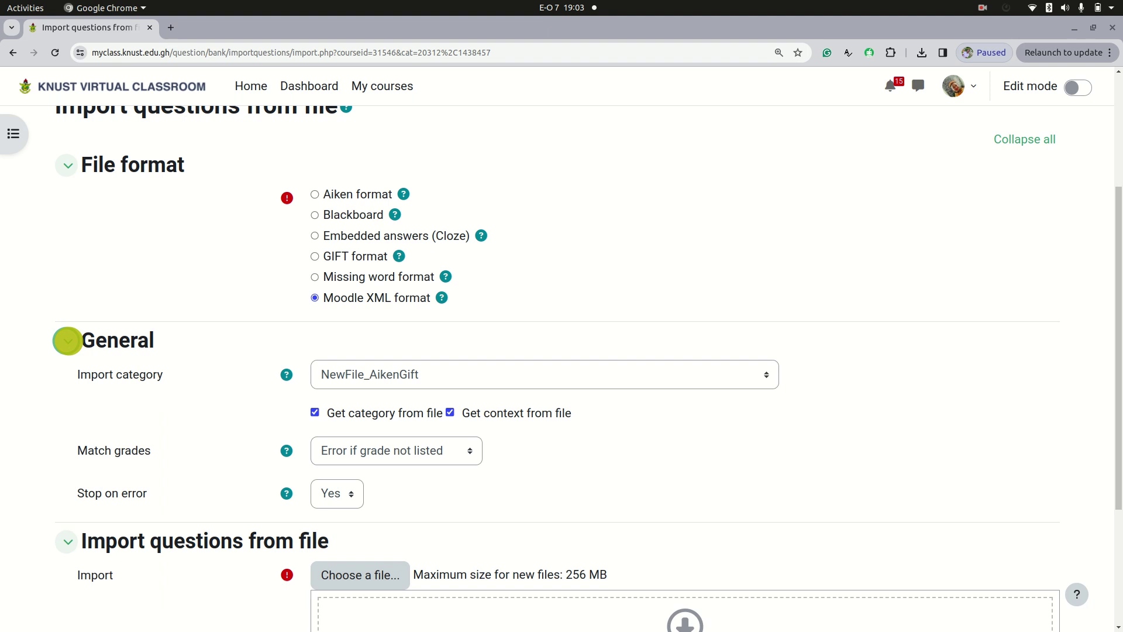
pyautogui.click(376, 374)
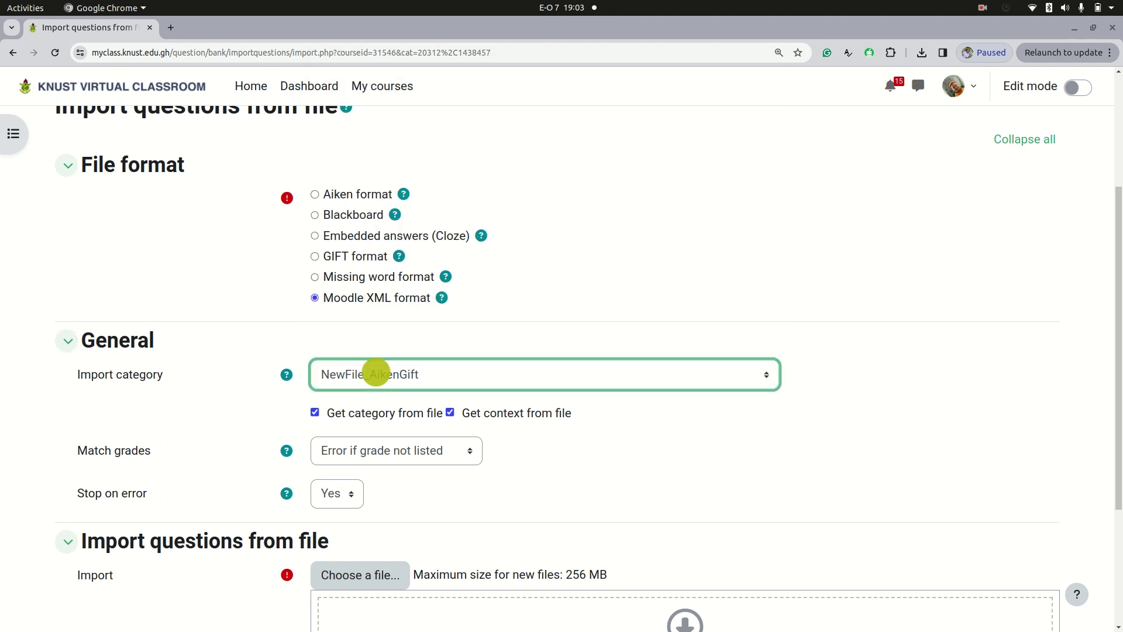
pyautogui.click(315, 413)
pyautogui.scroll(-3, 308, 414)
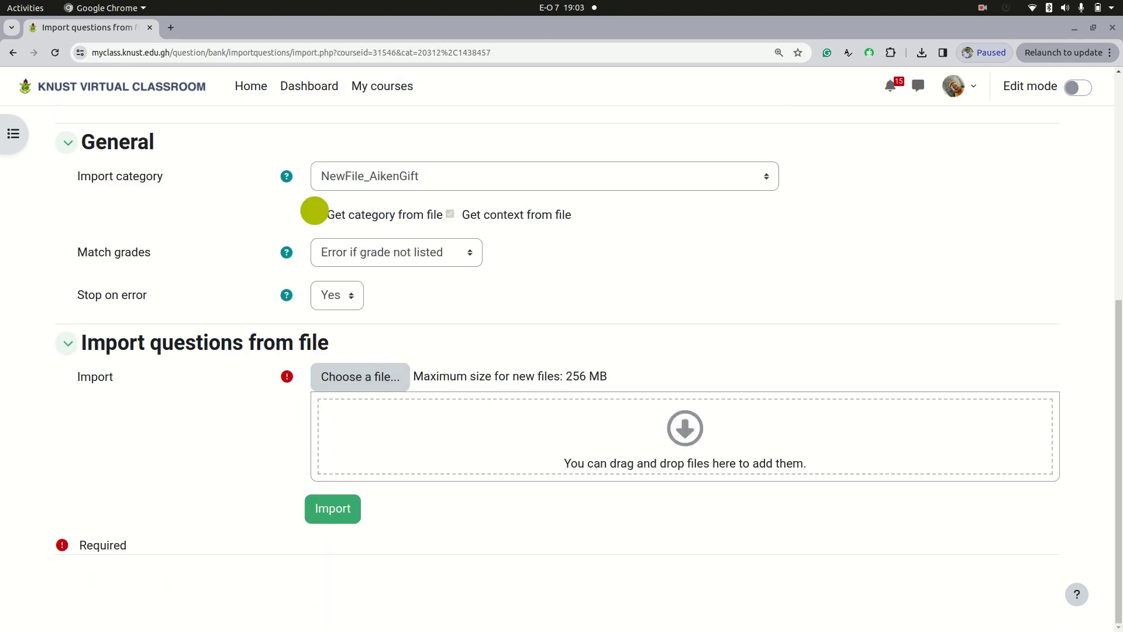
# Try to import the myfirstaiken file from the my_Aiken_Gift_files folder with the Moodle XML format
pyautogui.click(14, 81)
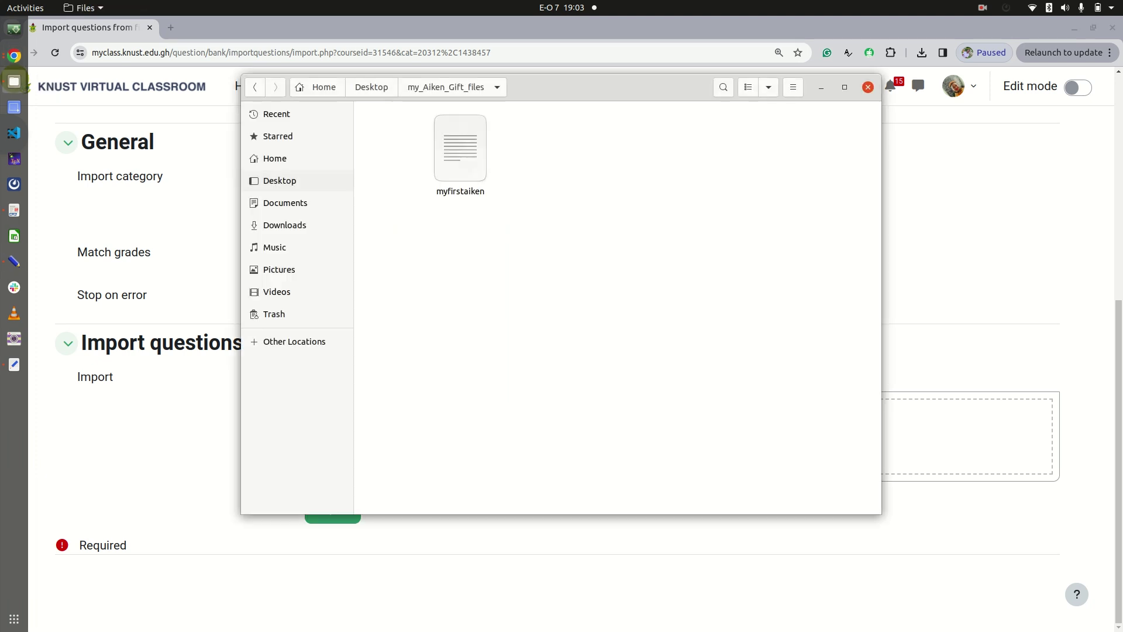
pyautogui.moveTo(552, 87); pyautogui.dragTo(338, 120)
pyautogui.moveTo(258, 172); pyautogui.dragTo(742, 454)
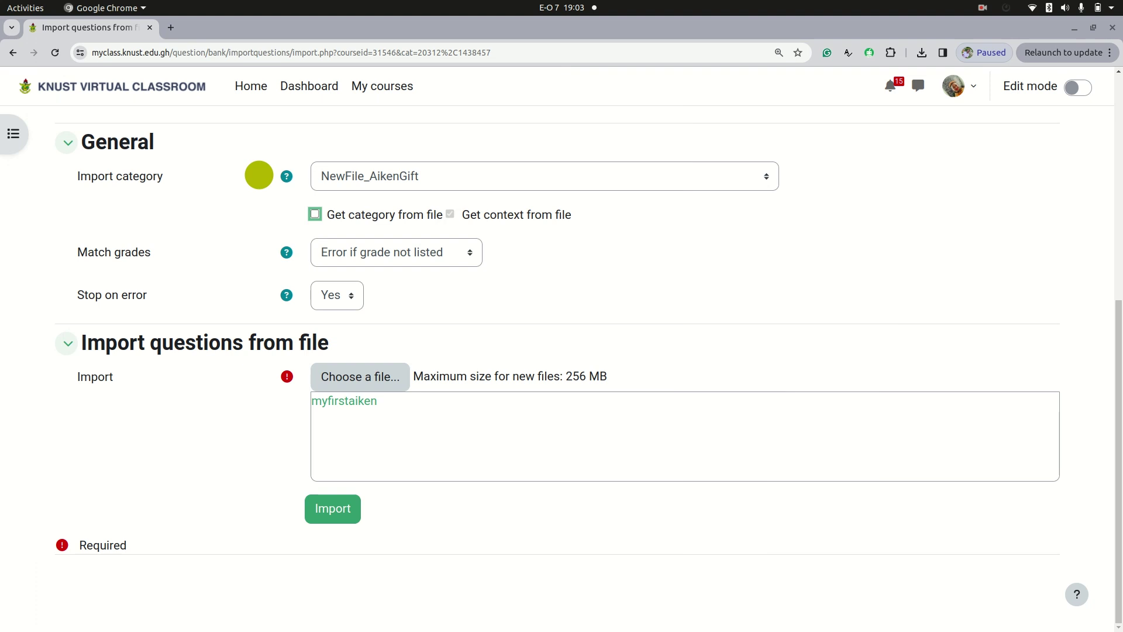
pyautogui.click(346, 508)
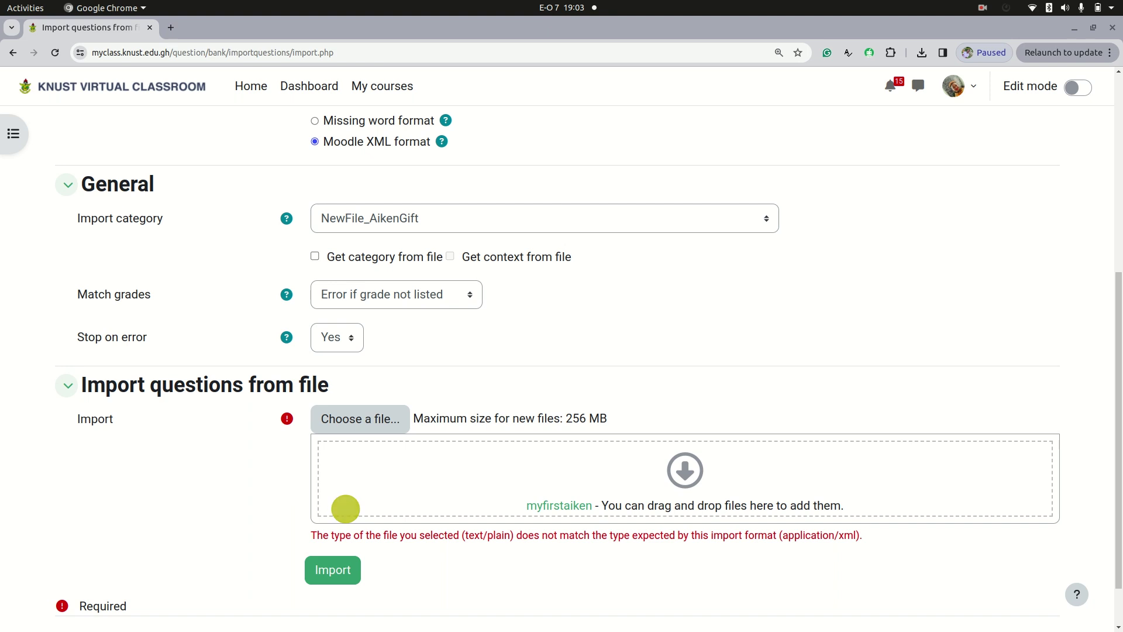
pyautogui.moveTo(461, 535); pyautogui.dragTo(863, 534)
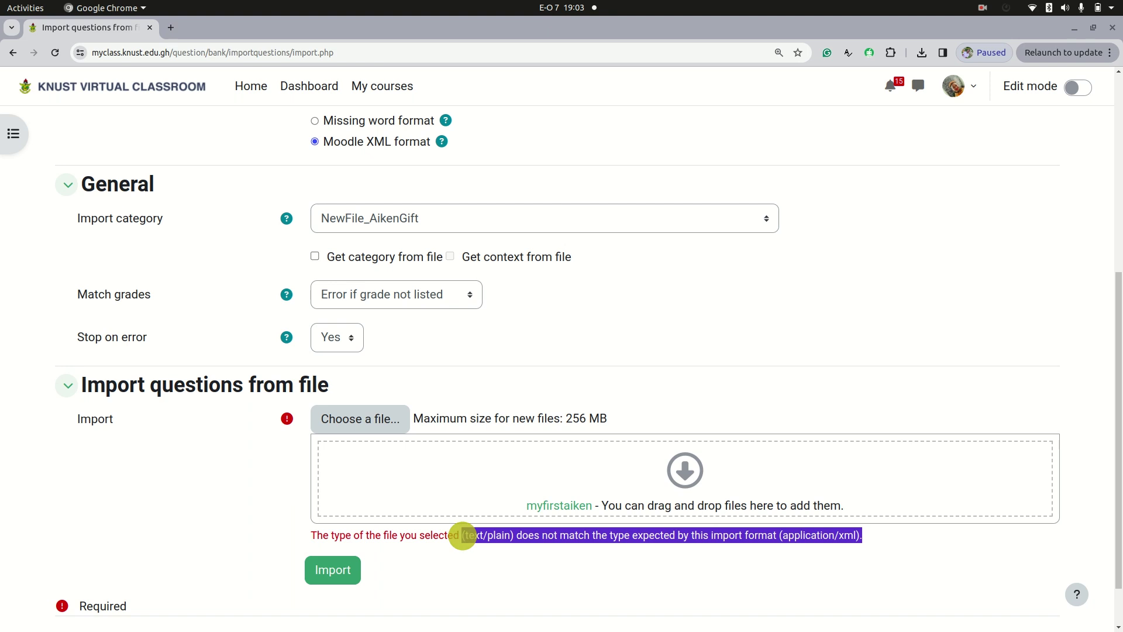
pyautogui.click(751, 397)
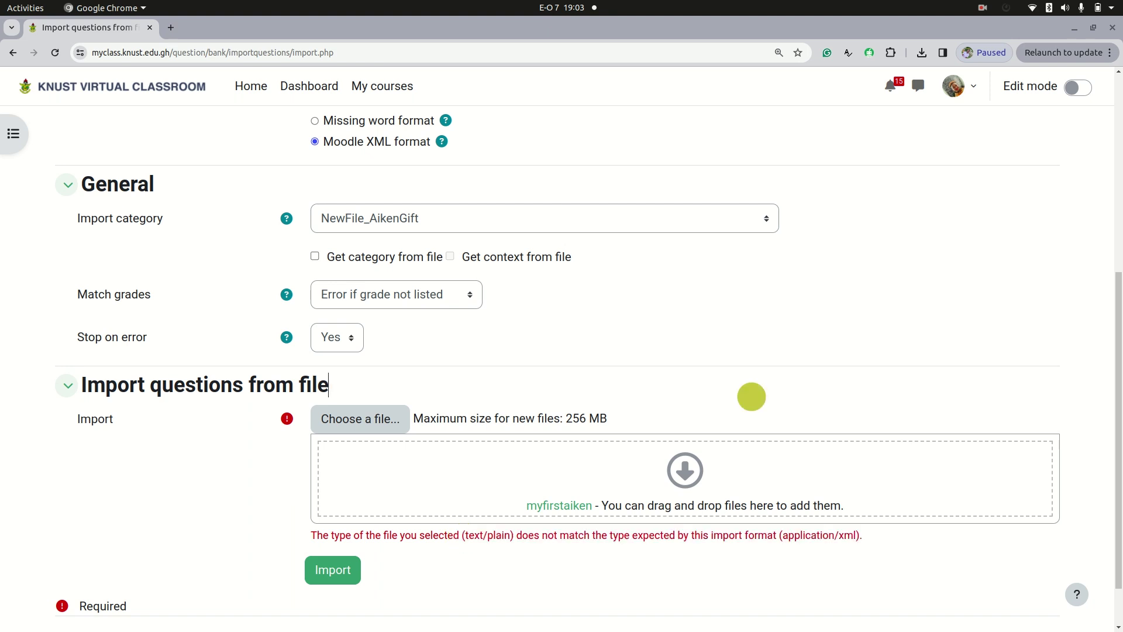
# Change the import file format to Aiken format
pyautogui.scroll(3, 751, 397)
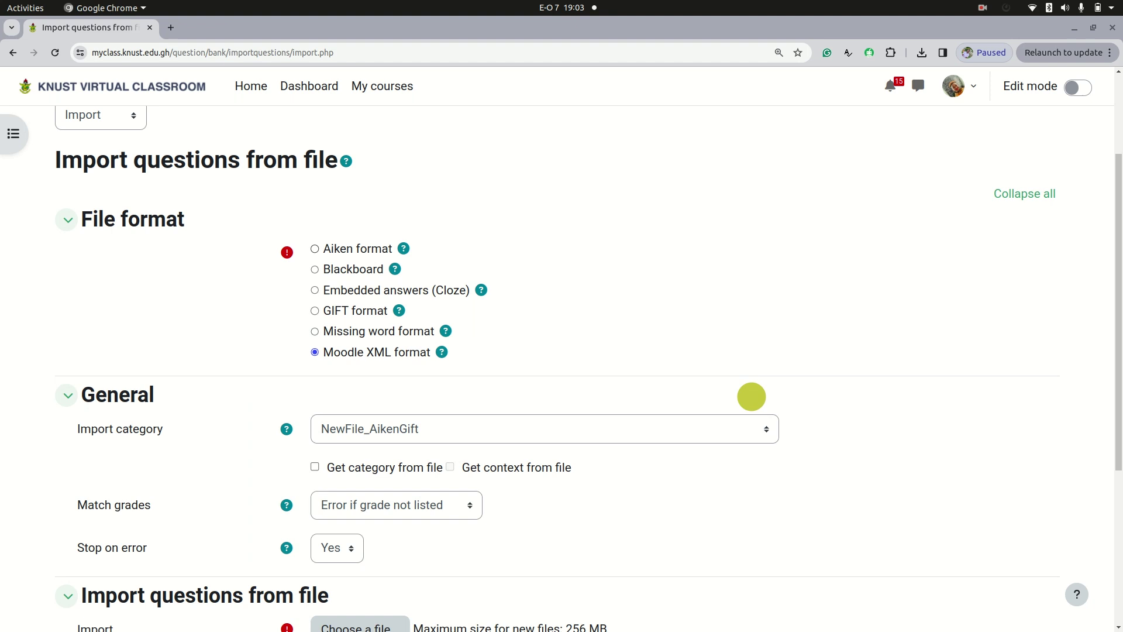
pyautogui.click(314, 248)
pyautogui.scroll(-2, 316, 250)
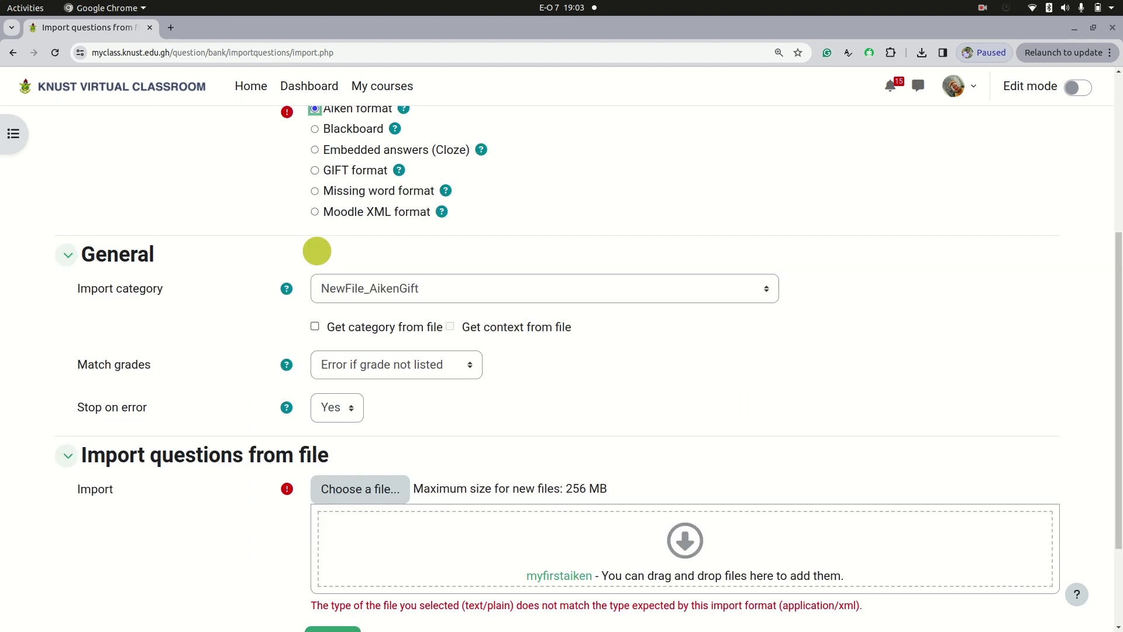
pyautogui.scroll(-2, 316, 250)
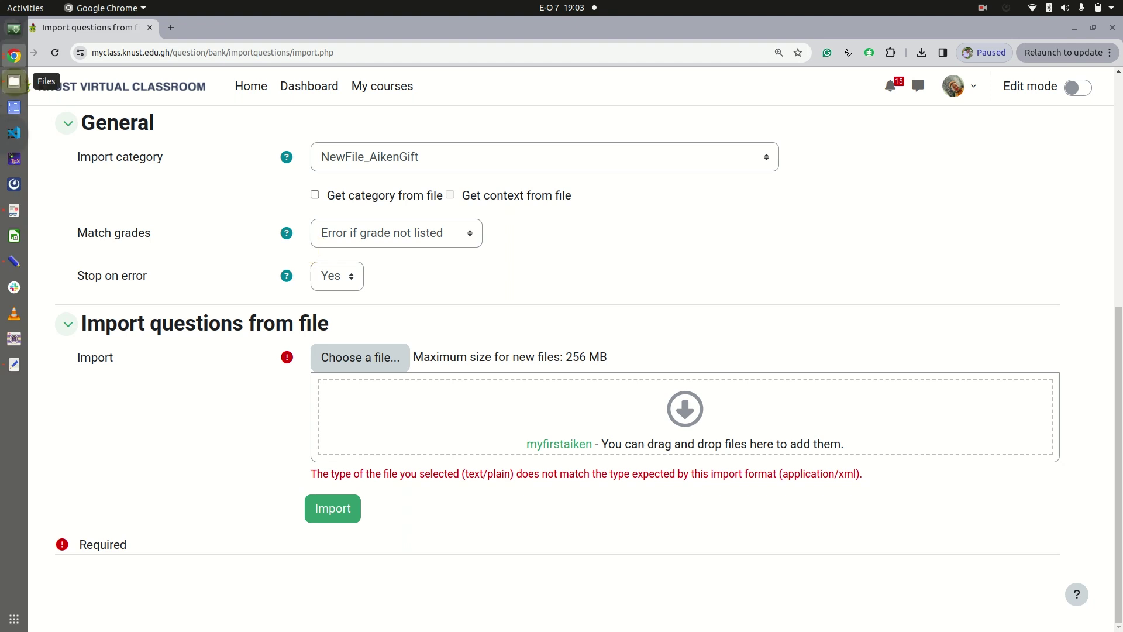
# Upload the myfirstaiken file again from the file manager, import its questions and continue past the import summary
pyautogui.click(14, 81)
pyautogui.moveTo(245, 200); pyautogui.dragTo(726, 397)
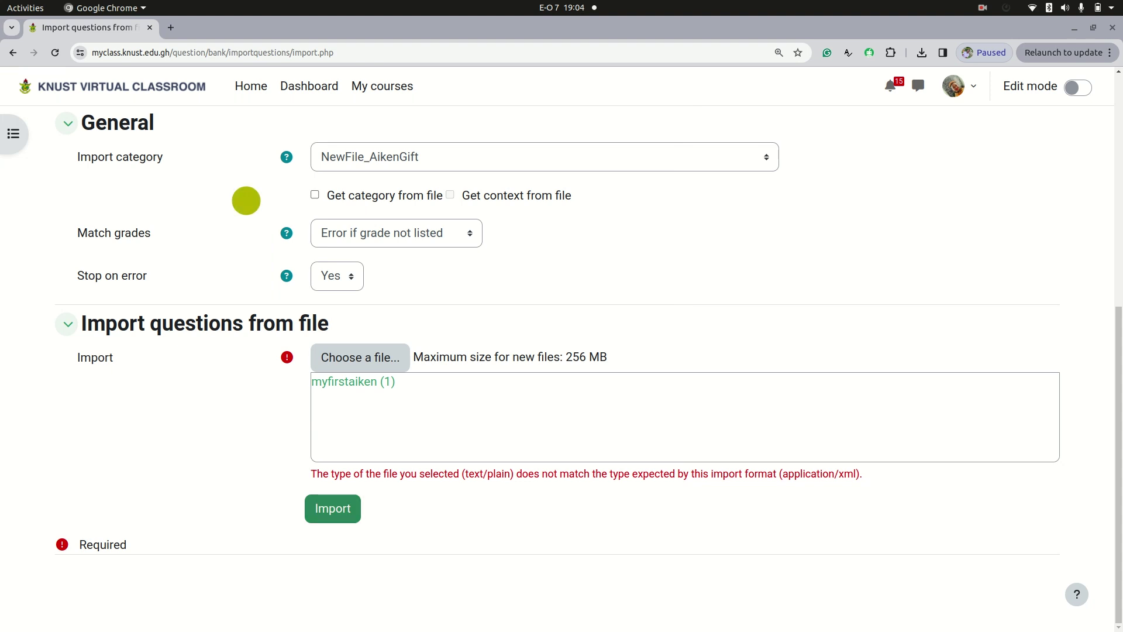
pyautogui.click(334, 509)
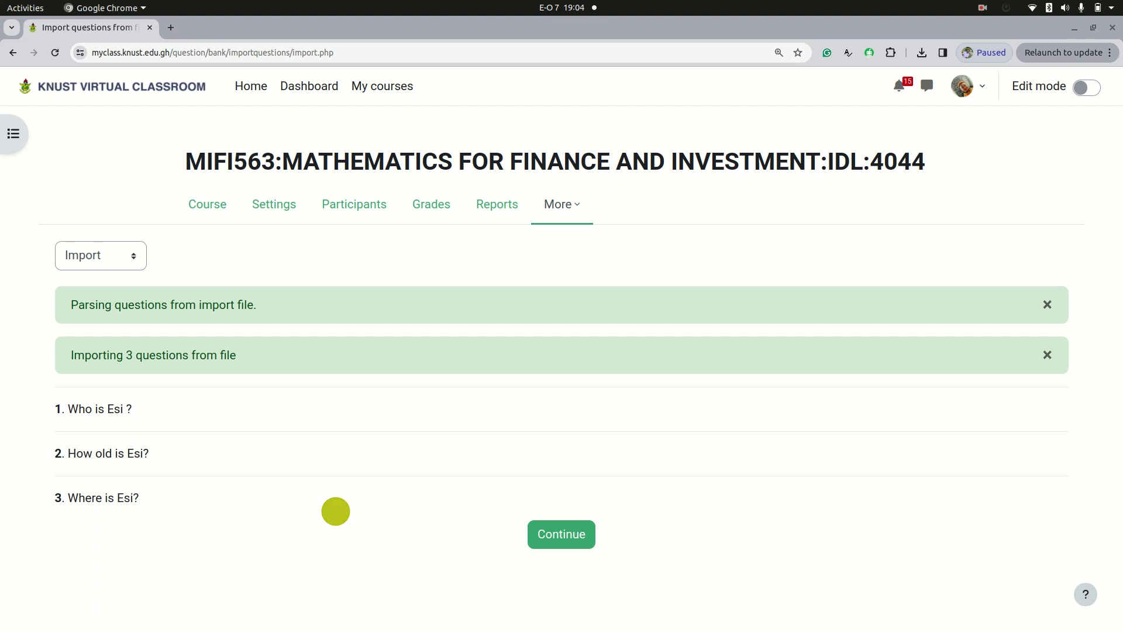
pyautogui.click(588, 542)
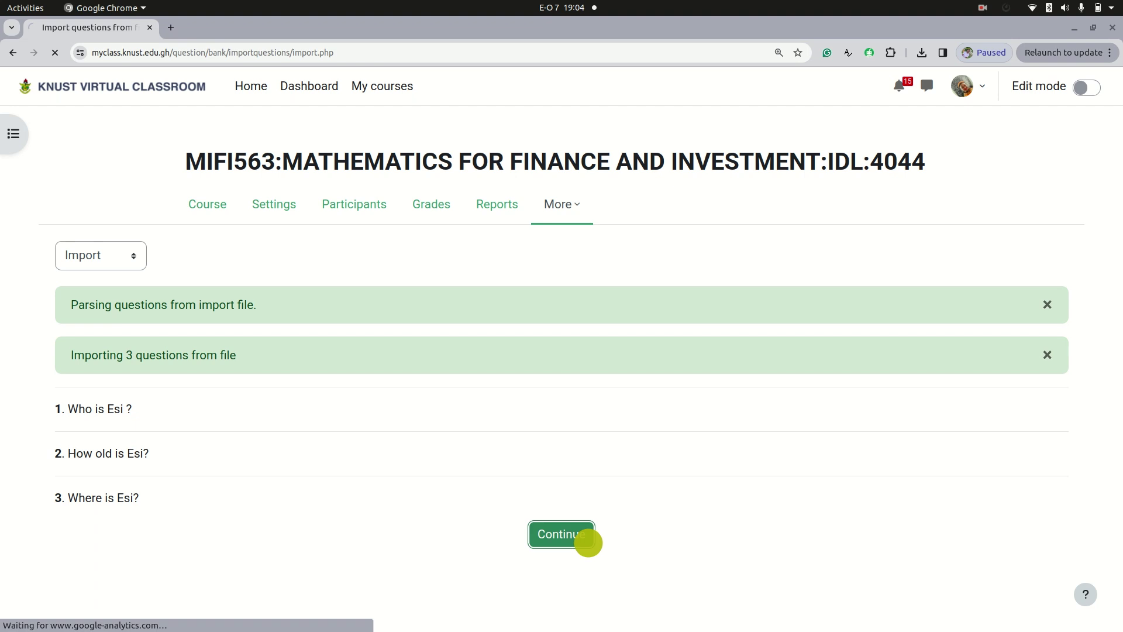
# Preview the imported age question from the question bank twice to compare the order of its answer options
pyautogui.scroll(-3, 588, 543)
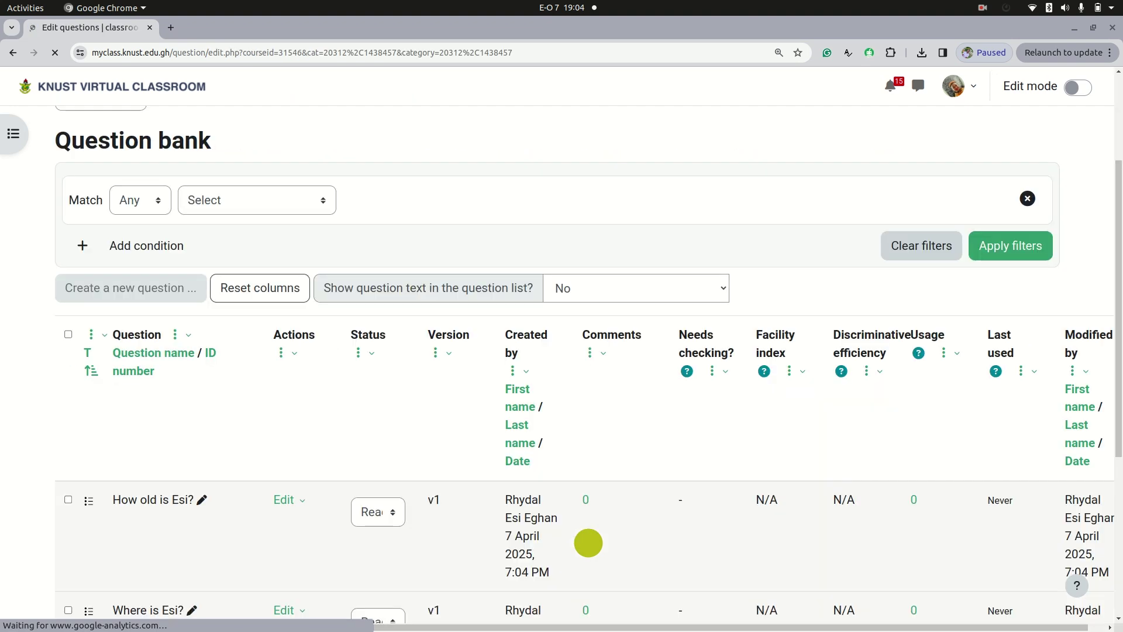
pyautogui.scroll(-2, 588, 543)
pyautogui.click(292, 312)
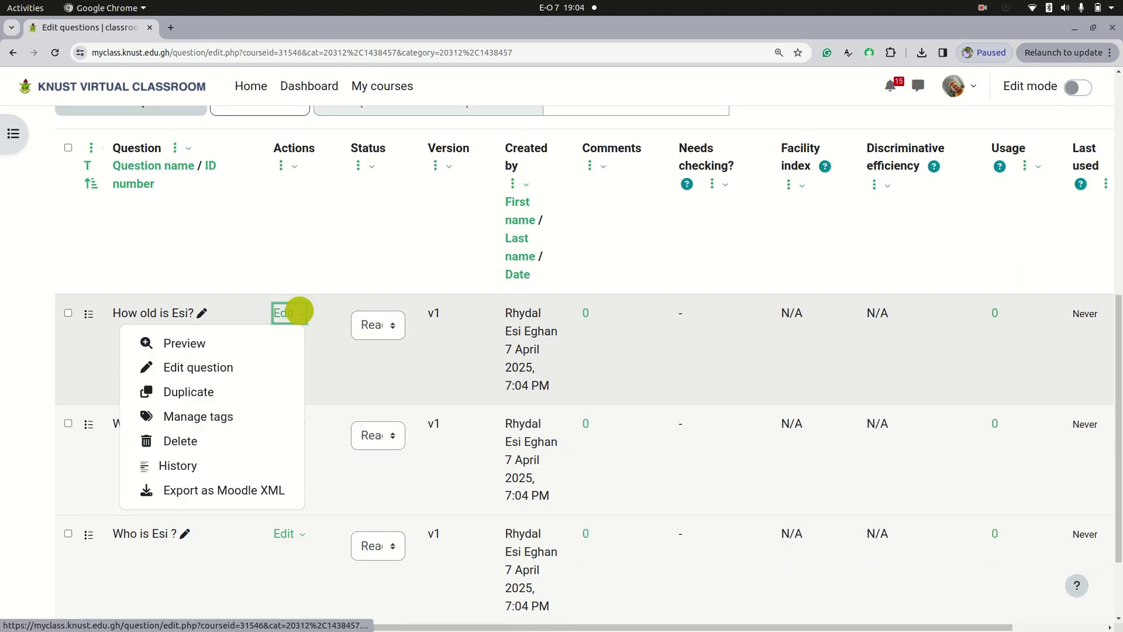
pyautogui.click(252, 341)
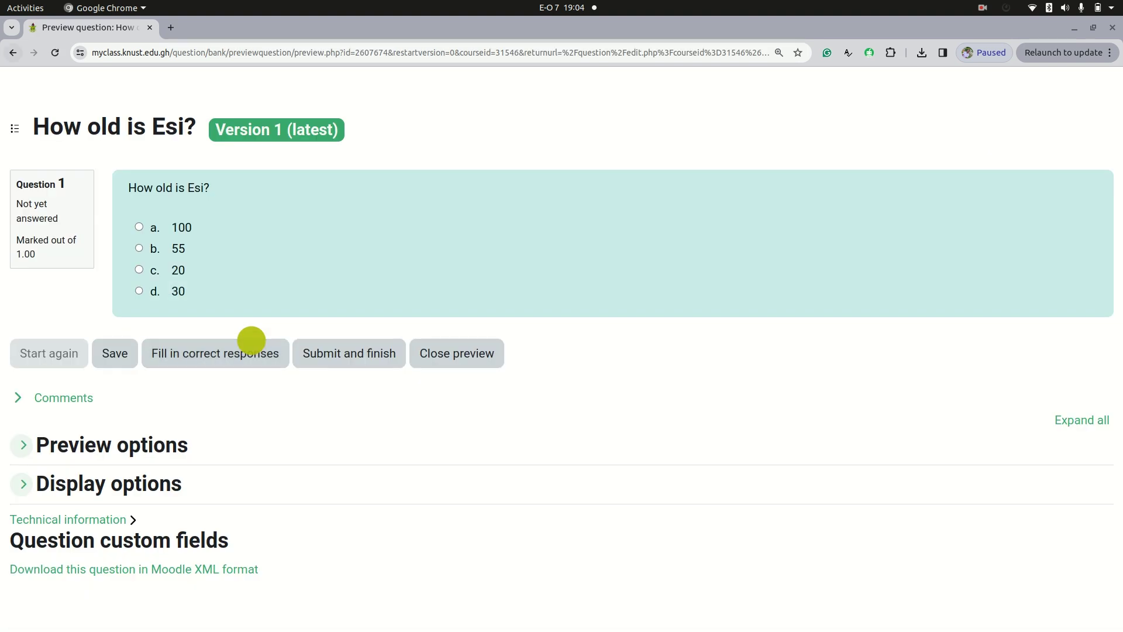
pyautogui.click(13, 52)
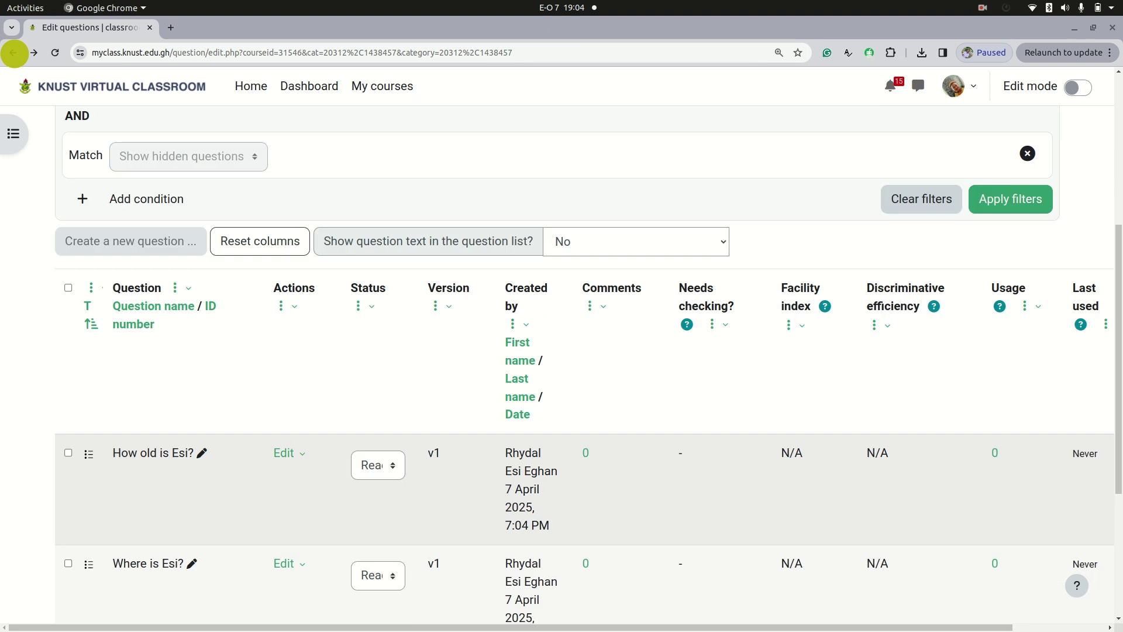
pyautogui.click(303, 461)
pyautogui.click(230, 490)
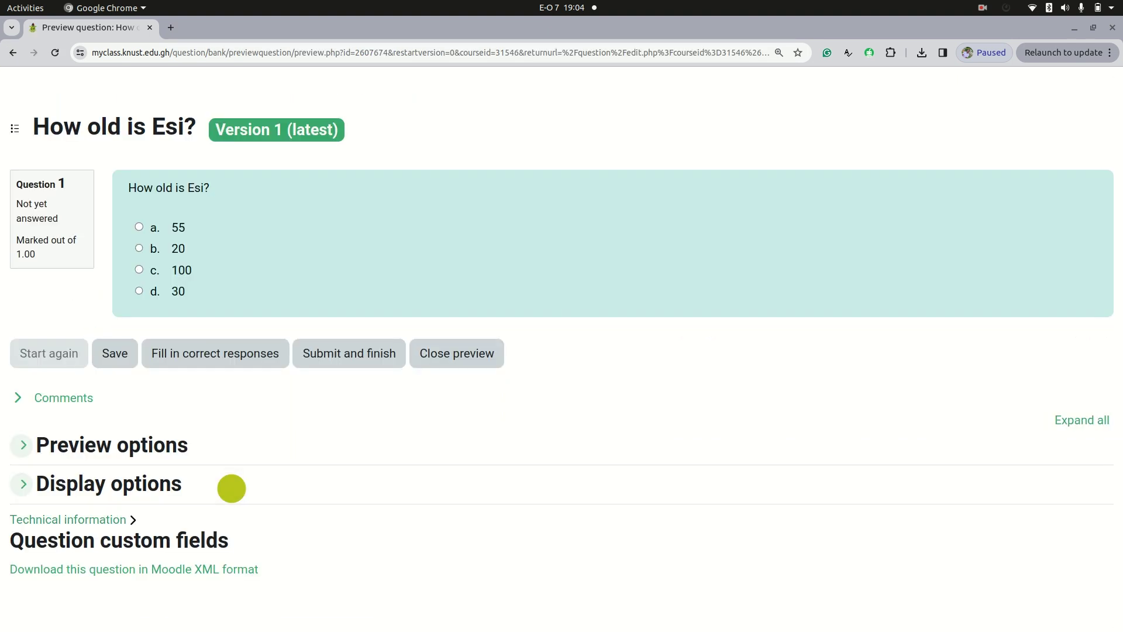
# Switch to the myfirstaiken file in Text Editor and bring up the Faculty_Training.pdf slides in Document Viewer
pyautogui.moveTo(14, 262)
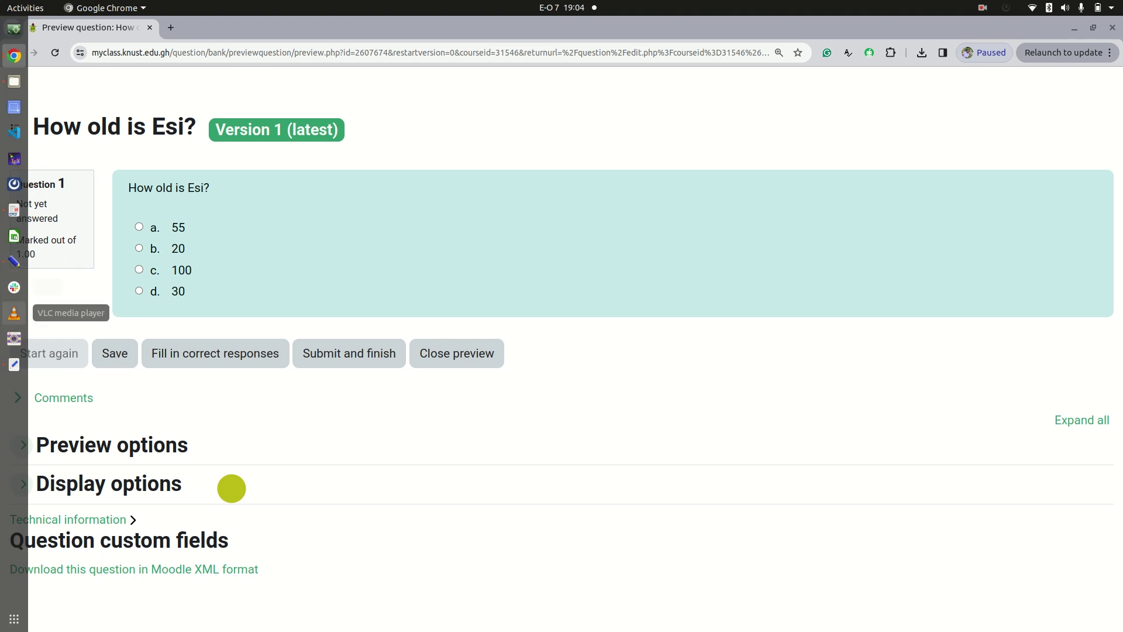
pyautogui.click(14, 364)
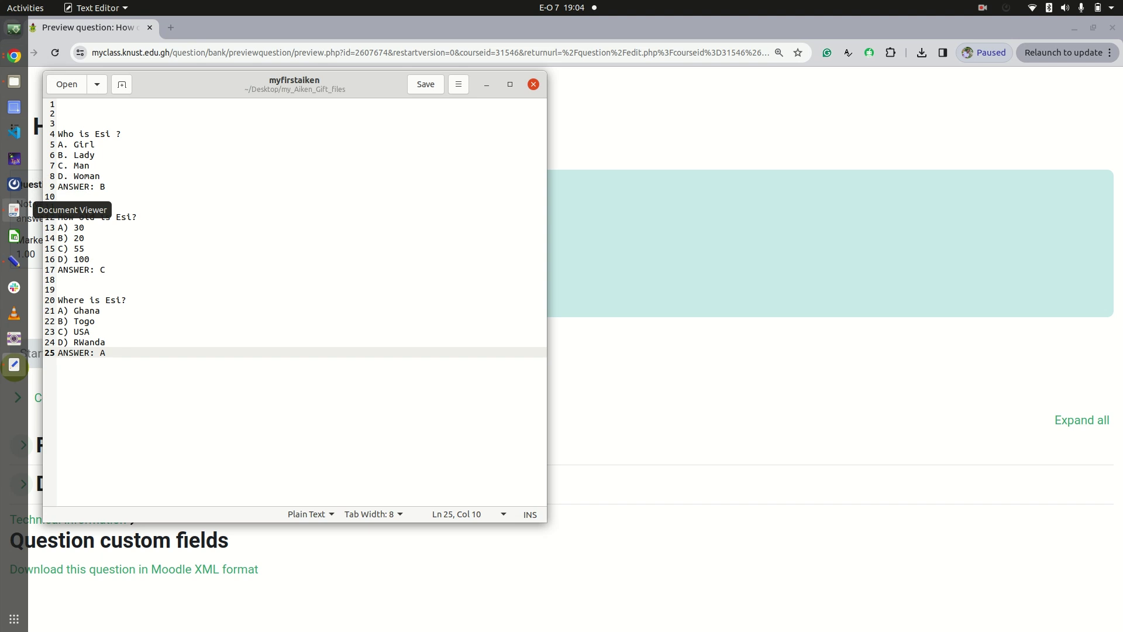
pyautogui.click(14, 211)
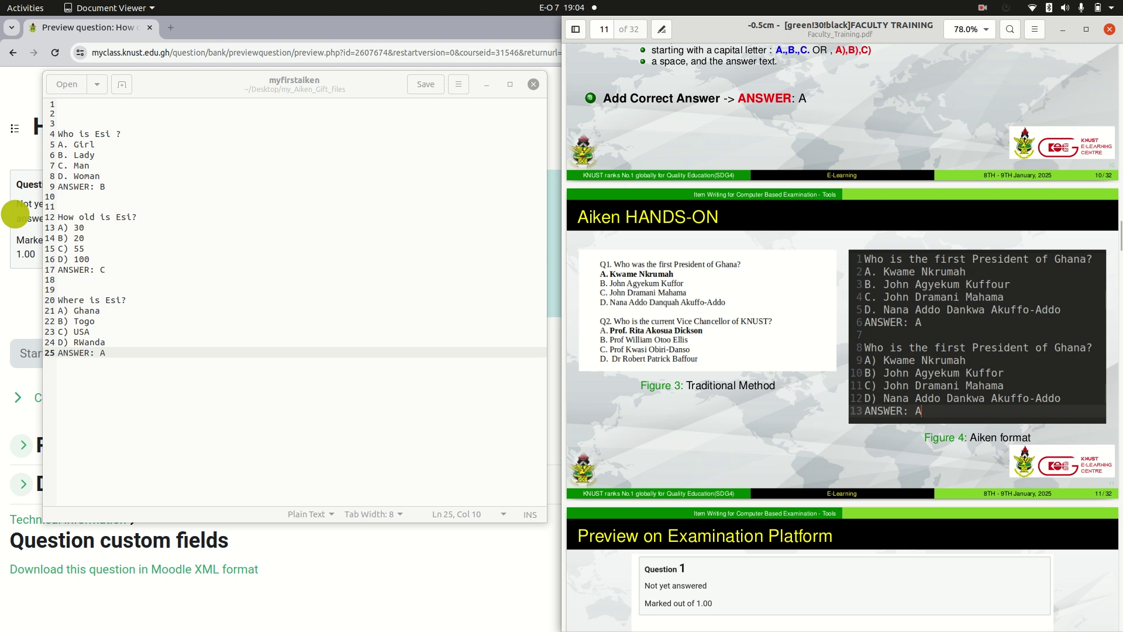
pyautogui.click(172, 278)
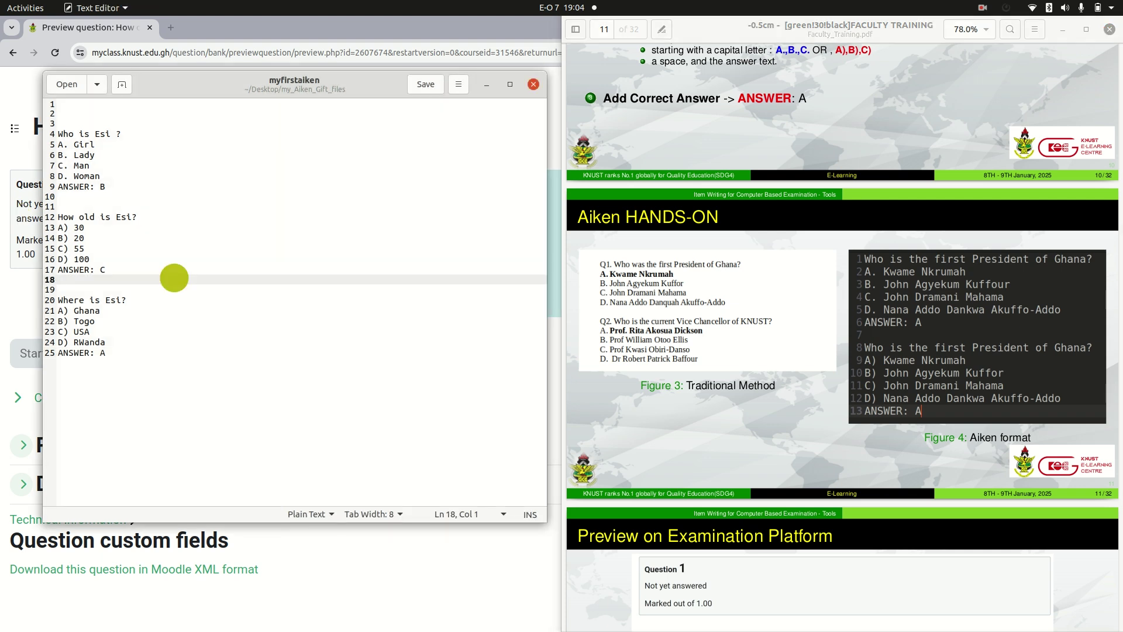
pyautogui.click(166, 354)
pyautogui.press('Return')
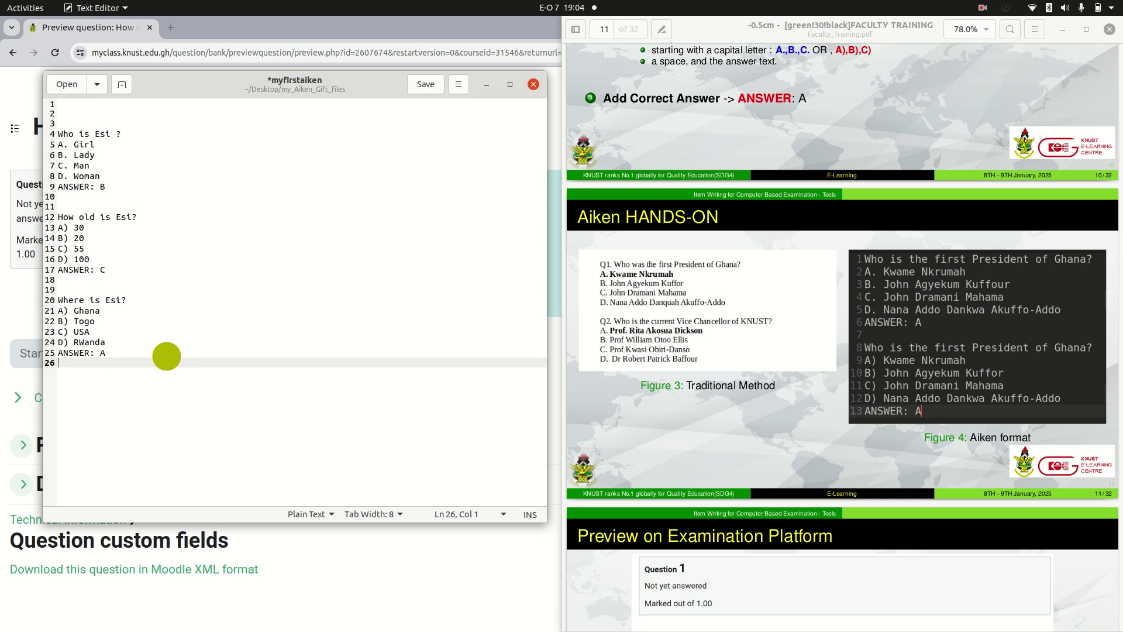
pyautogui.press('BackSpace')
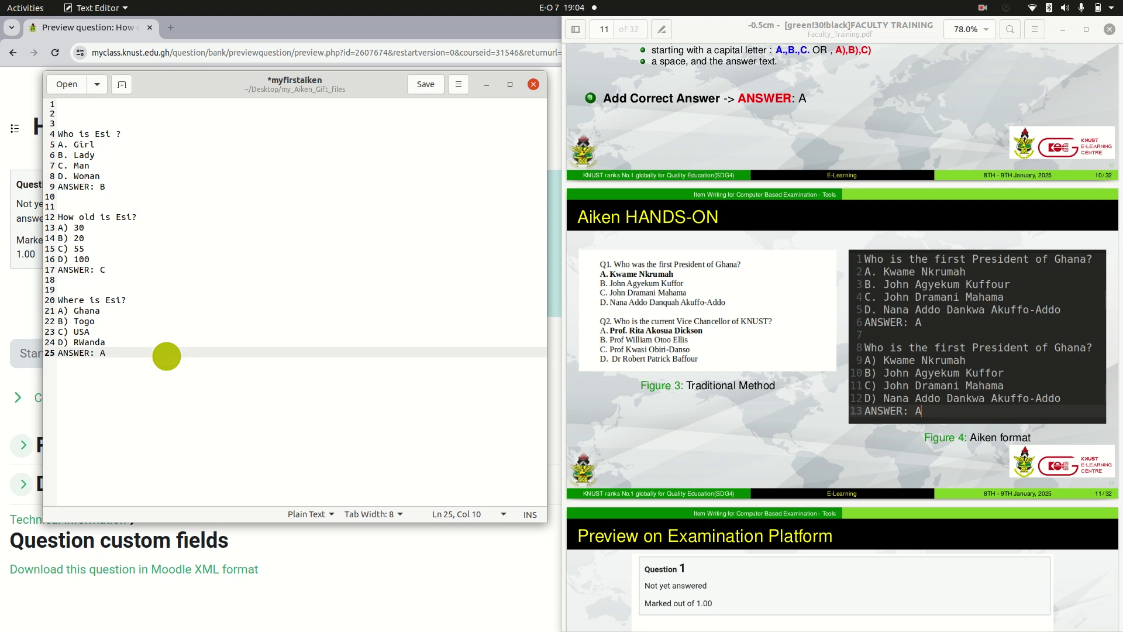
# Turn off the display of line numbers for the myfirstaiken file
pyautogui.click(504, 514)
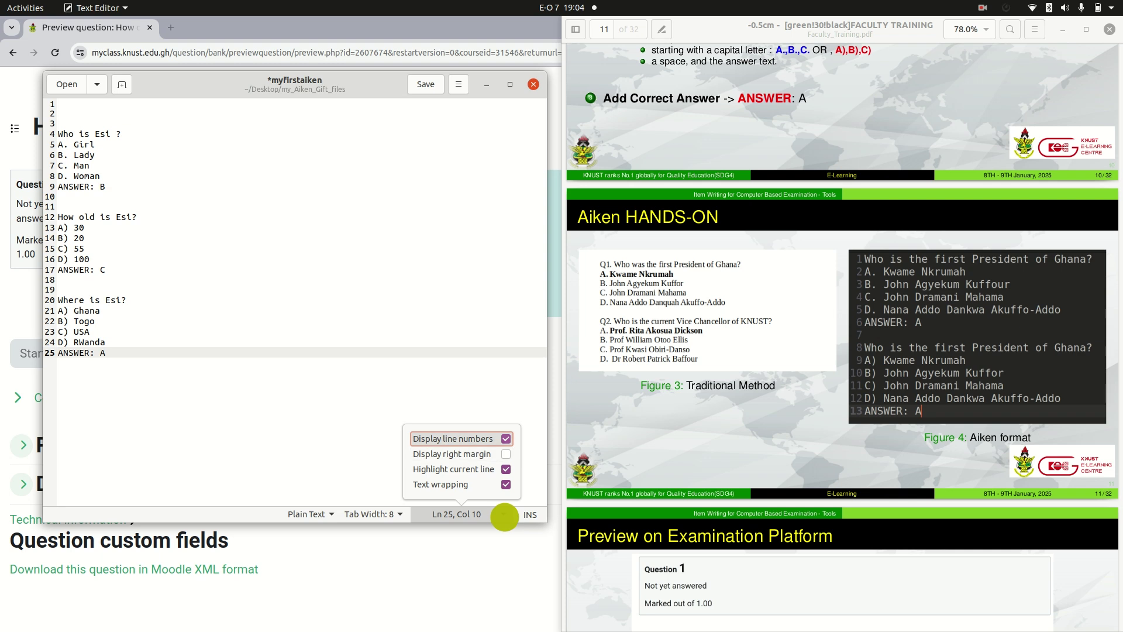
pyautogui.click(506, 438)
pyautogui.click(237, 346)
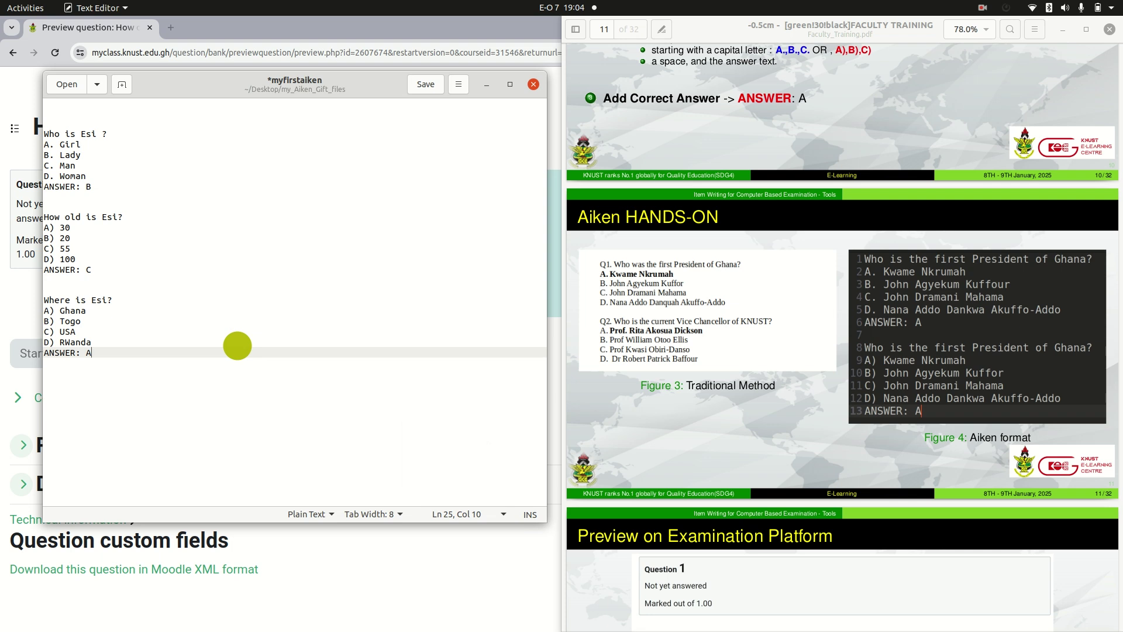
# Number the first question in the myfirstaiken file by putting "1." and a space before its text
pyautogui.press('Up')
pyautogui.press('Up')
pyautogui.press('Up')
pyautogui.press('Up')
pyautogui.press('Up')
pyautogui.press('Down')
pyautogui.press('Down')
pyautogui.press('Down')
pyautogui.press('Up')
pyautogui.press('Up')
pyautogui.press('Up')
pyautogui.press('Up')
pyautogui.press('Up')
pyautogui.press('Up')
pyautogui.press('Up')
pyautogui.press('Up')
pyautogui.press('Up')
pyautogui.press('Up')
pyautogui.press('Up')
pyautogui.press('Up')
pyautogui.press('Up')
pyautogui.press('Up')
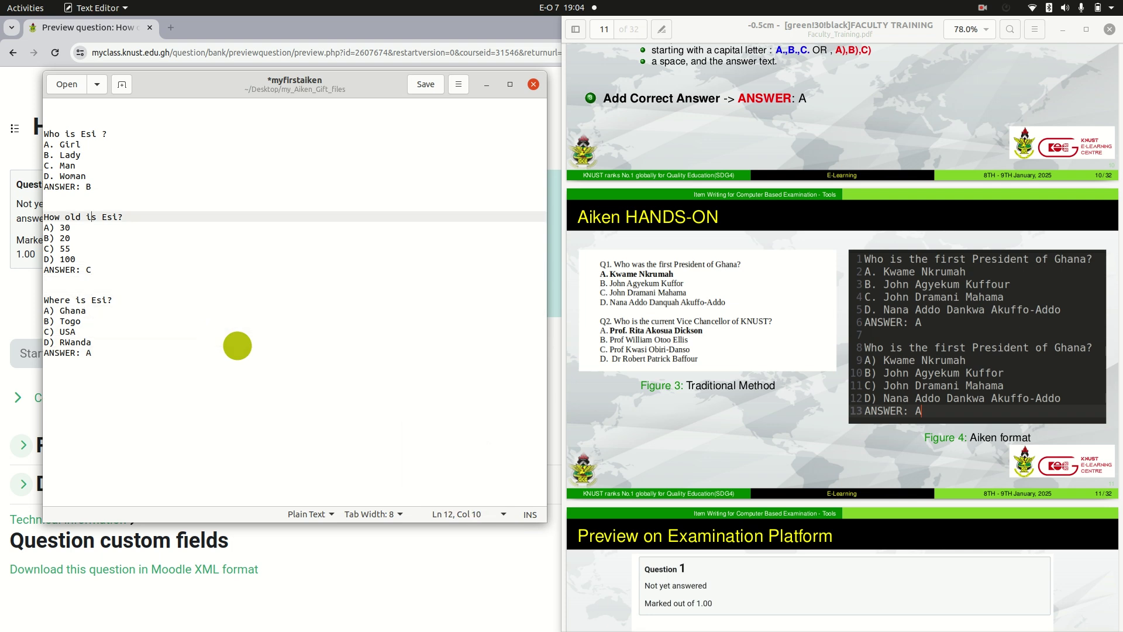
pyautogui.press('Up')
pyautogui.press('Up')
pyautogui.press('Up')
pyautogui.press('Up')
pyautogui.press('Up')
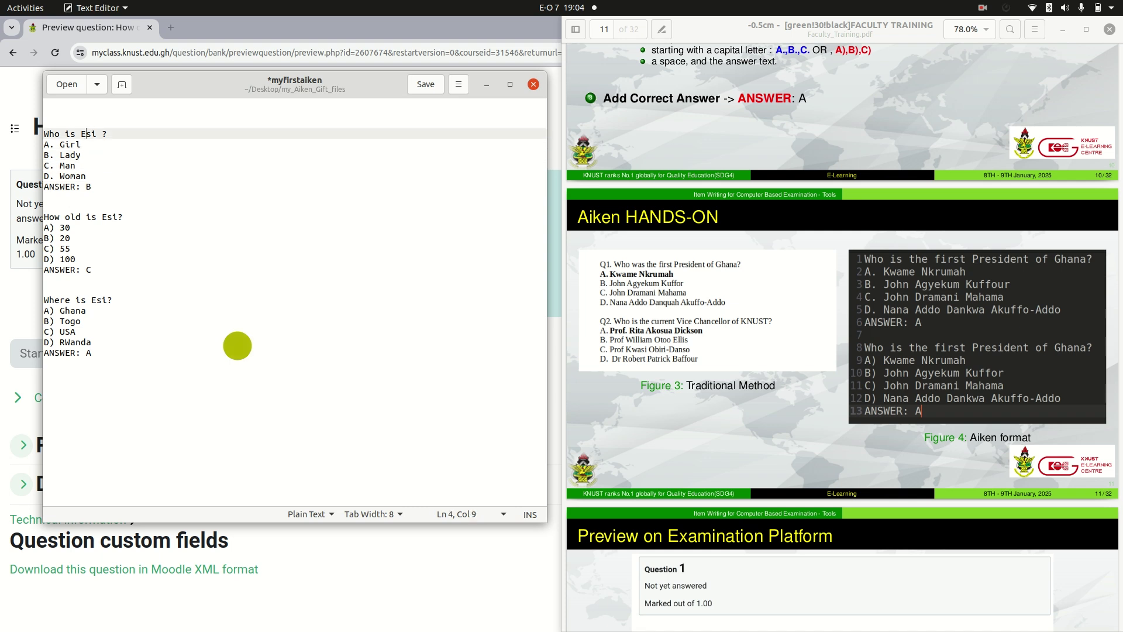
pyautogui.write('1.')
# Number the second question by putting "2." in front of its text
pyautogui.press('Down')
pyautogui.press('Down')
pyautogui.press('Down')
pyautogui.press('Down')
pyautogui.press('Down')
pyautogui.press('Down')
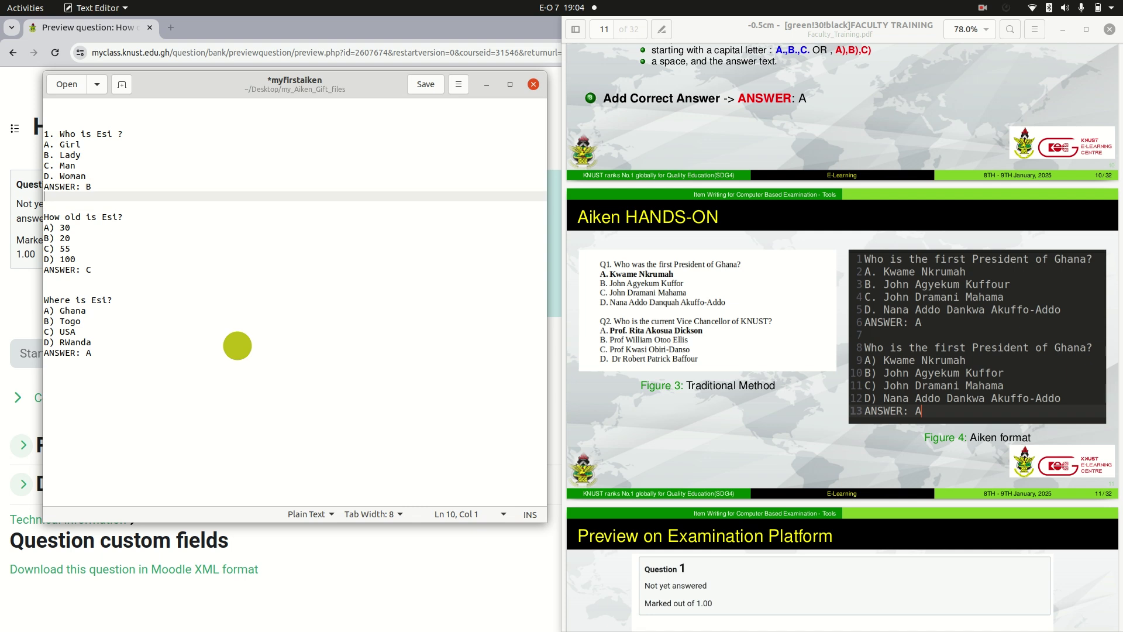
pyautogui.press('Down')
pyautogui.press('Down')
pyautogui.write('2.')
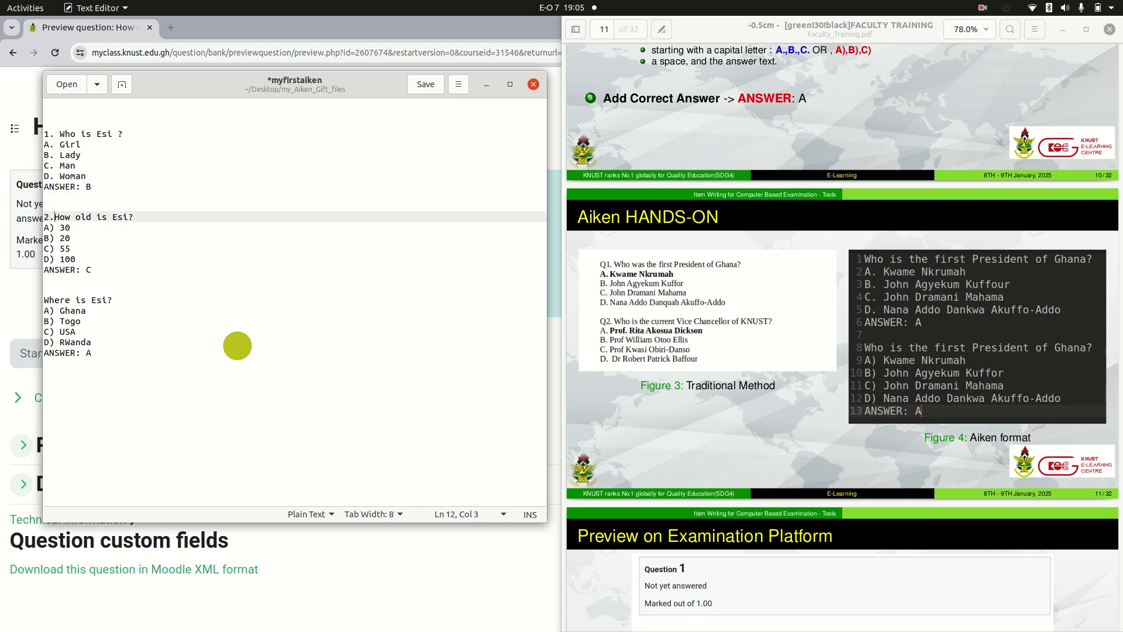
# Number the third question by putting "3." and a space before its text, and save the file
pyautogui.press('Down')
pyautogui.press('Left')
pyautogui.press('Down')
pyautogui.press('Down')
pyautogui.press('Down')
pyautogui.press('Down')
pyautogui.press('Down')
pyautogui.press('Down')
pyautogui.press('Down')
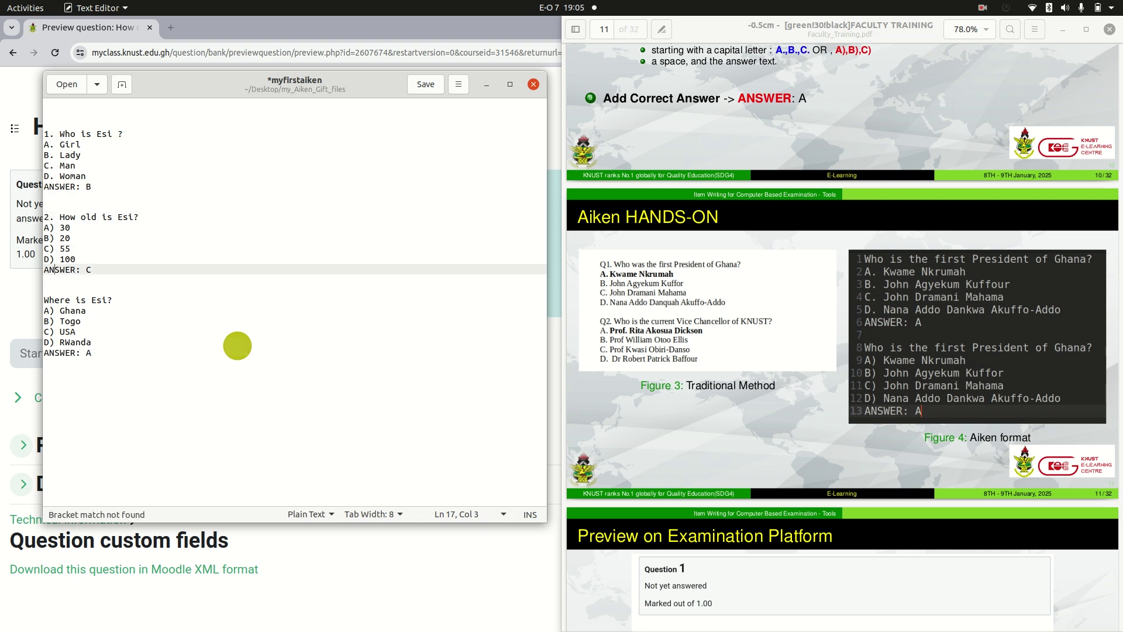
pyautogui.press('Left')
pyautogui.write('3.')
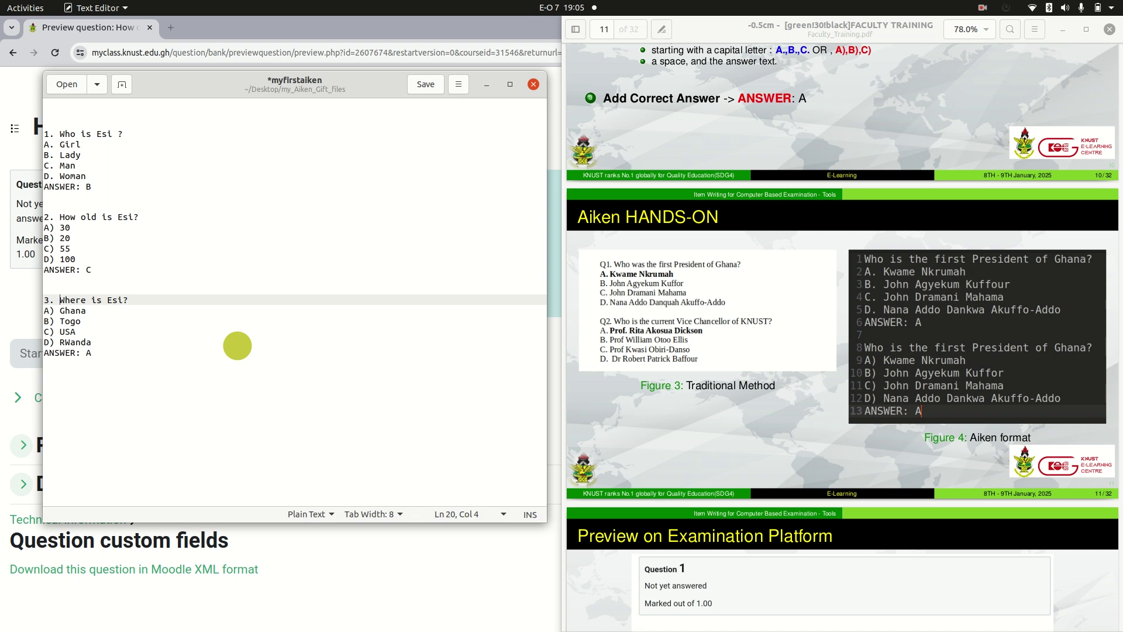
pyautogui.hotkey('ctrl', 's')
# Remove the numbers in front of the third and second questions
pyautogui.press('BackSpace')
pyautogui.press('BackSpace')
pyautogui.press('BackSpace')
pyautogui.press('BackSpace')
pyautogui.press('Up')
pyautogui.press('Up')
pyautogui.press('Up')
pyautogui.press('Up')
pyautogui.press('Up')
pyautogui.press('Up')
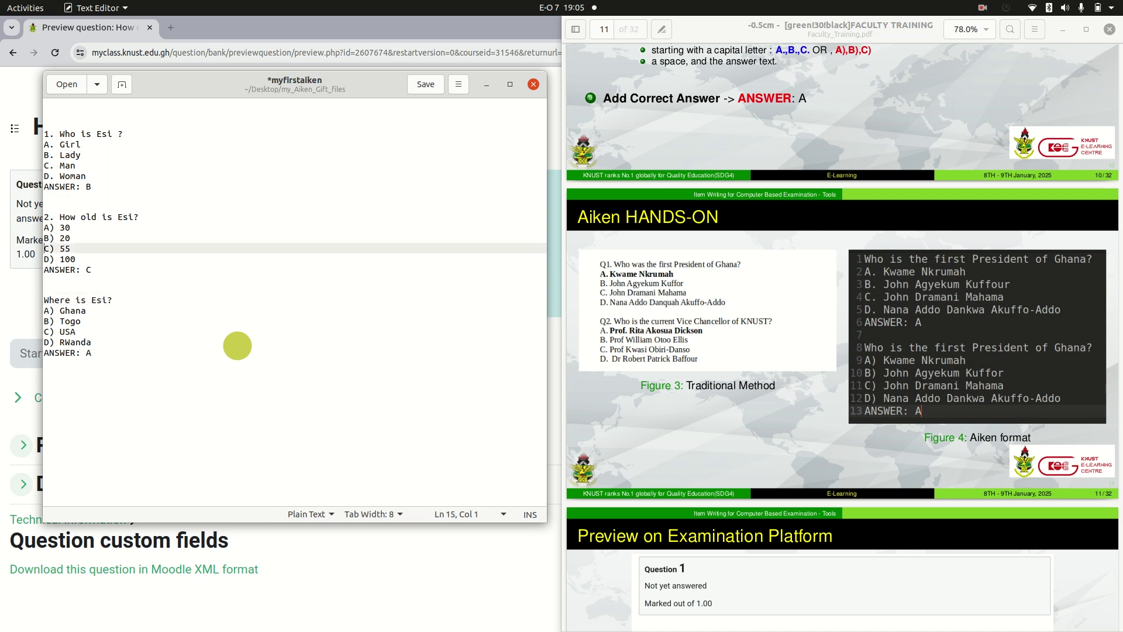
pyautogui.press('Up')
pyautogui.press('Up')
pyautogui.press('BackSpace')
pyautogui.press('BackSpace')
pyautogui.press('BackSpace')
# Remove the number in front of the first question and save the file
pyautogui.press('Up')
pyautogui.press('Up')
pyautogui.press('Up')
pyautogui.press('Up')
pyautogui.press('Up')
pyautogui.press('Up')
pyautogui.press('Up')
pyautogui.press('Up')
pyautogui.press('BackSpace')
pyautogui.press('BackSpace')
pyautogui.press('BackSpace')
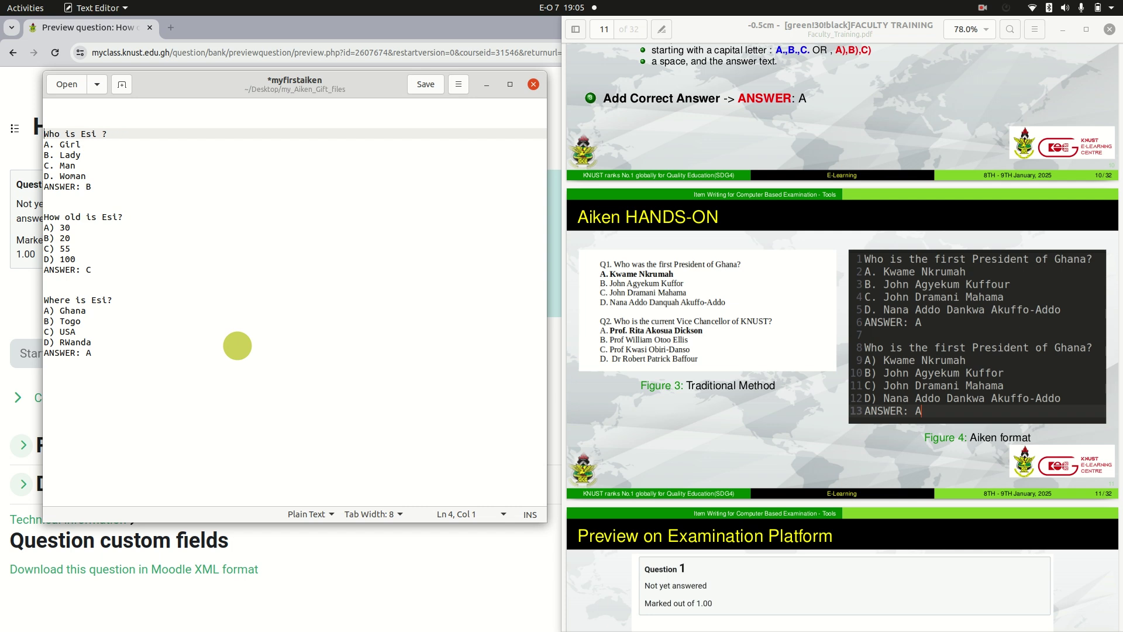
pyautogui.click(234, 351)
pyautogui.hotkey('ctrl', 's')
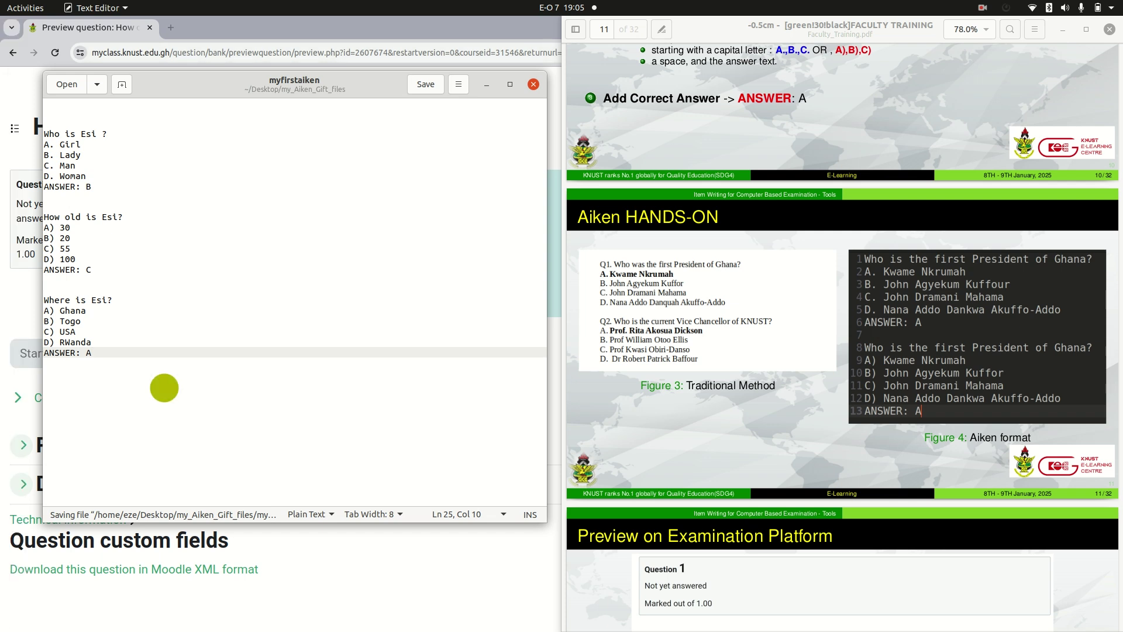
# Replace the keyword ANSWER under the first question with lowercase "answer", keeping the colon and B
pyautogui.click(80, 185)
pyautogui.click(158, 187)
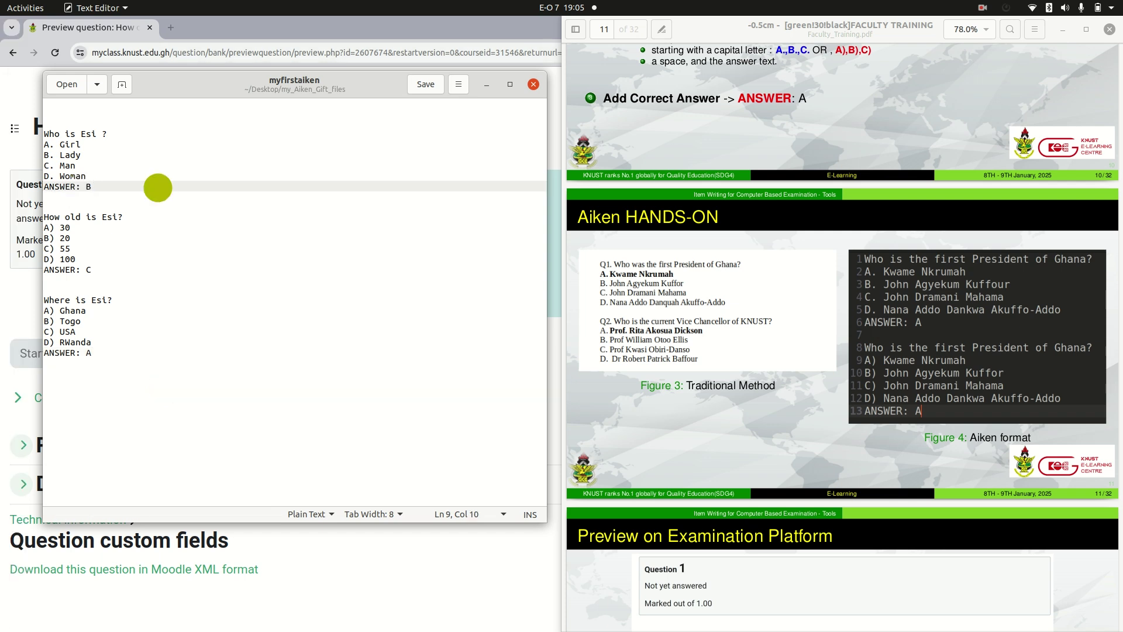
pyautogui.press('Left')
pyautogui.press('Left')
pyautogui.press('BackSpace')
pyautogui.press('BackSpace')
pyautogui.press('BackSpace')
pyautogui.press('BackSpace')
pyautogui.press('BackSpace')
pyautogui.press('BackSpace')
pyautogui.write('answer')
# Change the keyword ANSWER under the second question to "Answer" with only the first letter capitalised
pyautogui.press('Down')
pyautogui.press('Down')
pyautogui.press('Down')
pyautogui.press('Down')
pyautogui.press('Down')
pyautogui.press('Down')
pyautogui.press('Down')
pyautogui.press('Down')
pyautogui.press('BackSpace')
pyautogui.press('BackSpace')
pyautogui.press('BackSpace')
pyautogui.press('BackSpace')
pyautogui.press('BackSpace')
pyautogui.write('nswer')
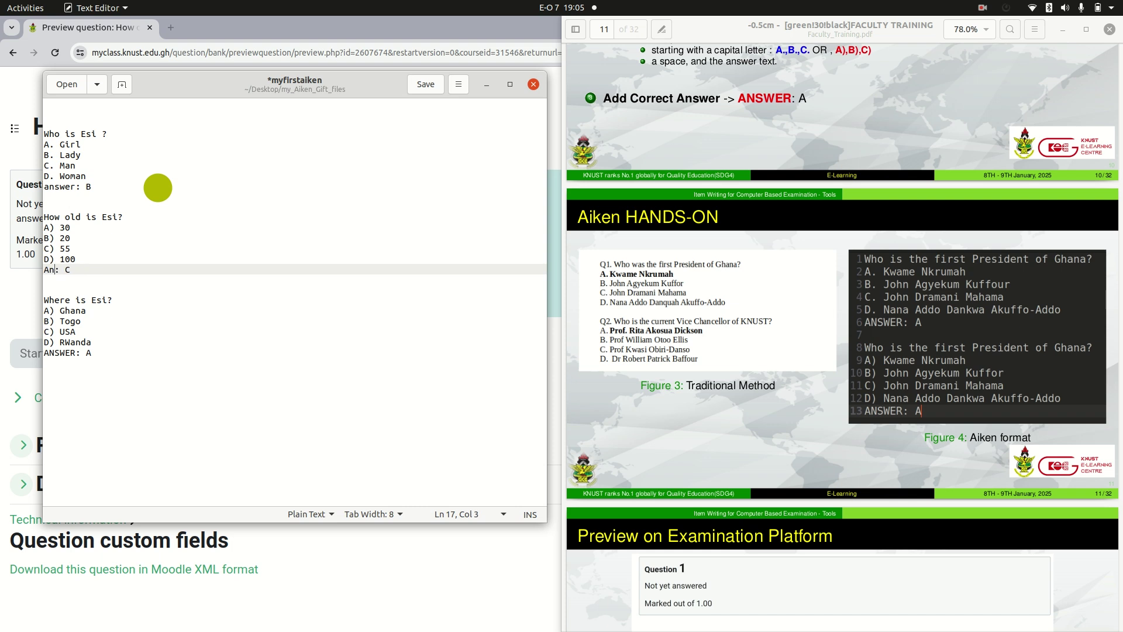
# Save the edited myfirstaiken file and move the Text Editor window aside to uncover the question preview
pyautogui.press('Down')
pyautogui.press('Down')
pyautogui.press('Down')
pyautogui.press('Down')
pyautogui.press('Down')
pyautogui.press('Down')
pyautogui.press('Down')
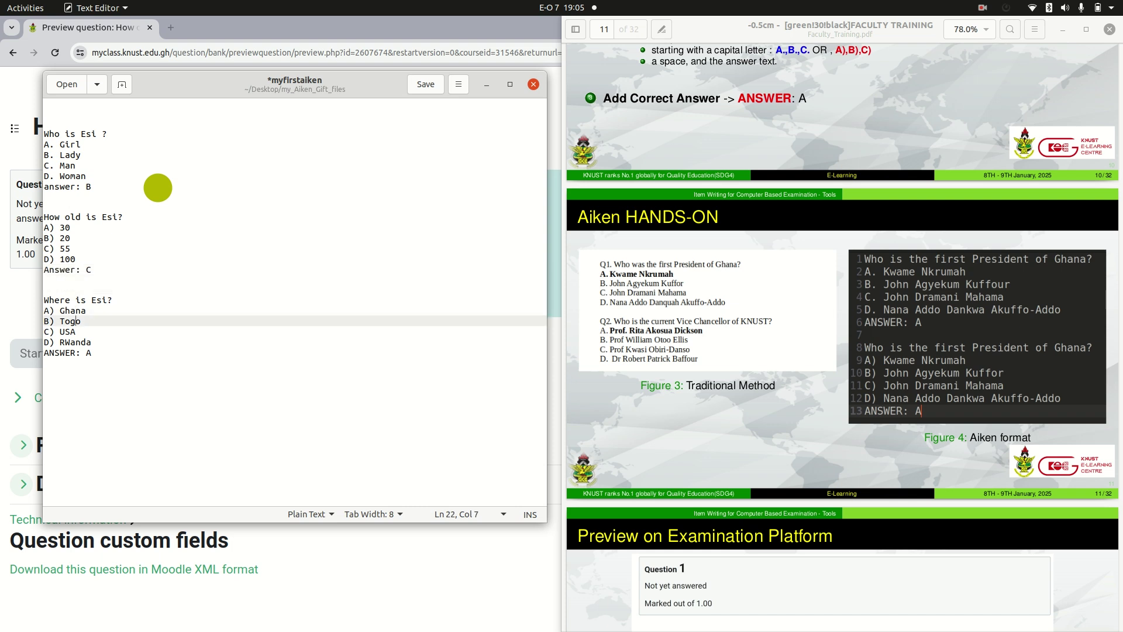
pyautogui.press('Right')
pyautogui.press('Right')
pyautogui.press('Right')
pyautogui.press('Right')
pyautogui.press('Right')
pyautogui.press('Right')
pyautogui.press('Down')
pyautogui.press('End')
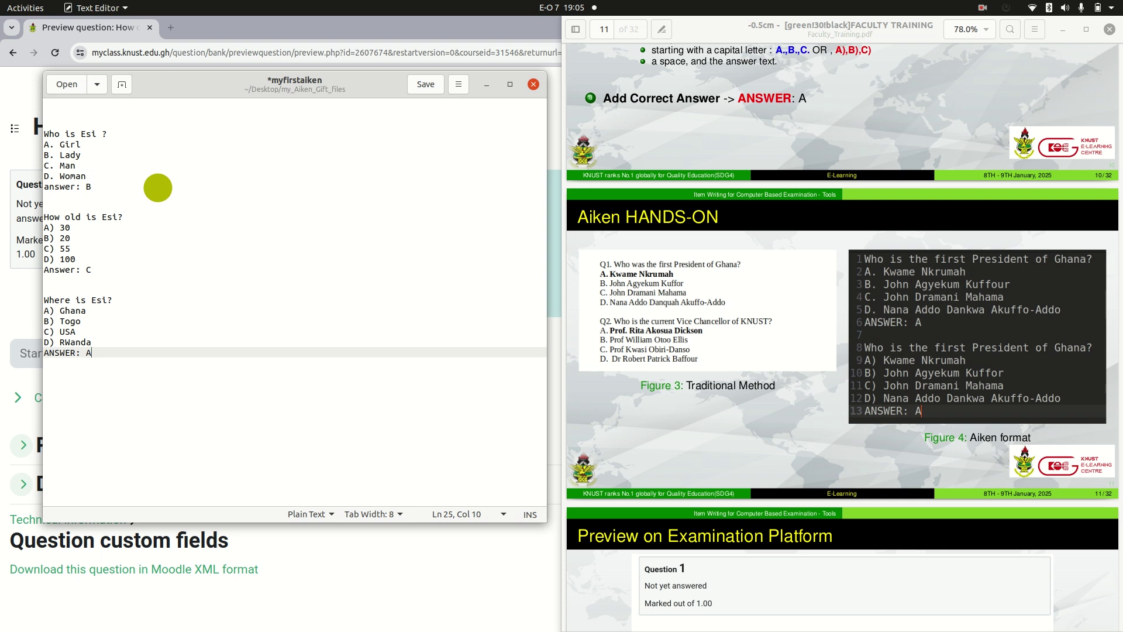
pyautogui.hotkey('ctrl', 's')
pyautogui.moveTo(286, 90); pyautogui.dragTo(834, 85)
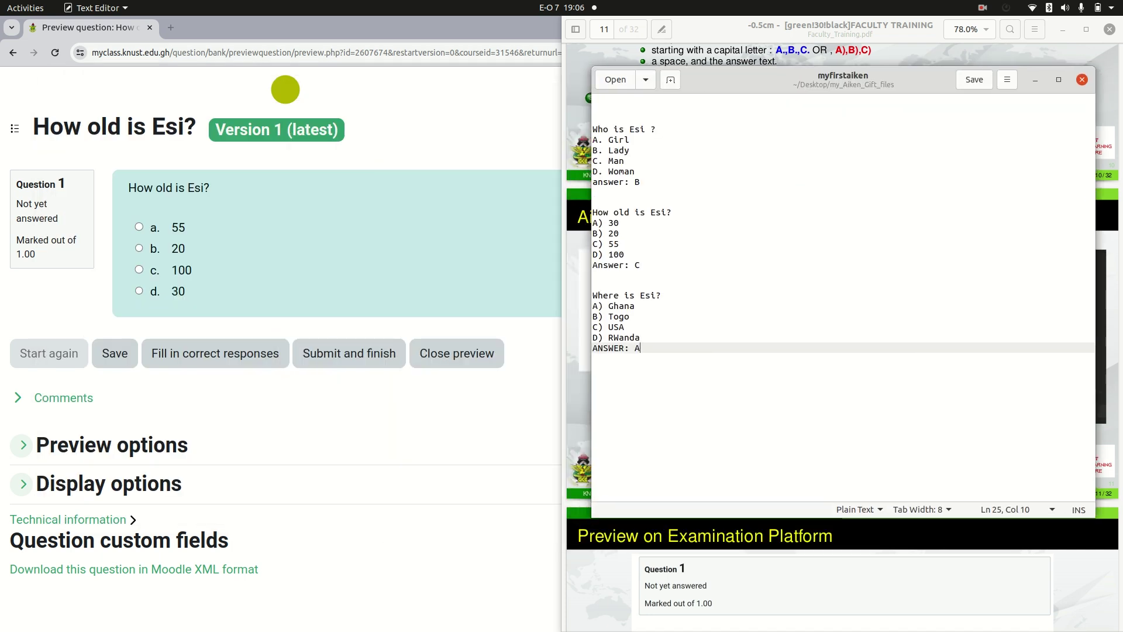
# Switch to Google Chrome, return from the question preview to the question bank and open its question import page
pyautogui.click(286, 89)
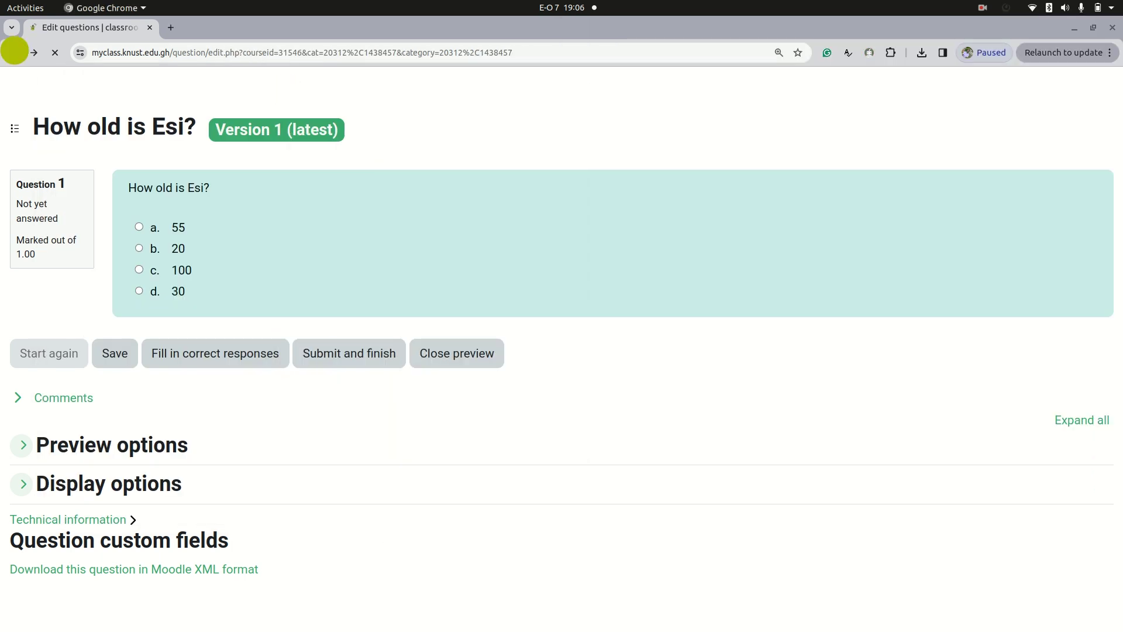
pyautogui.click(12, 52)
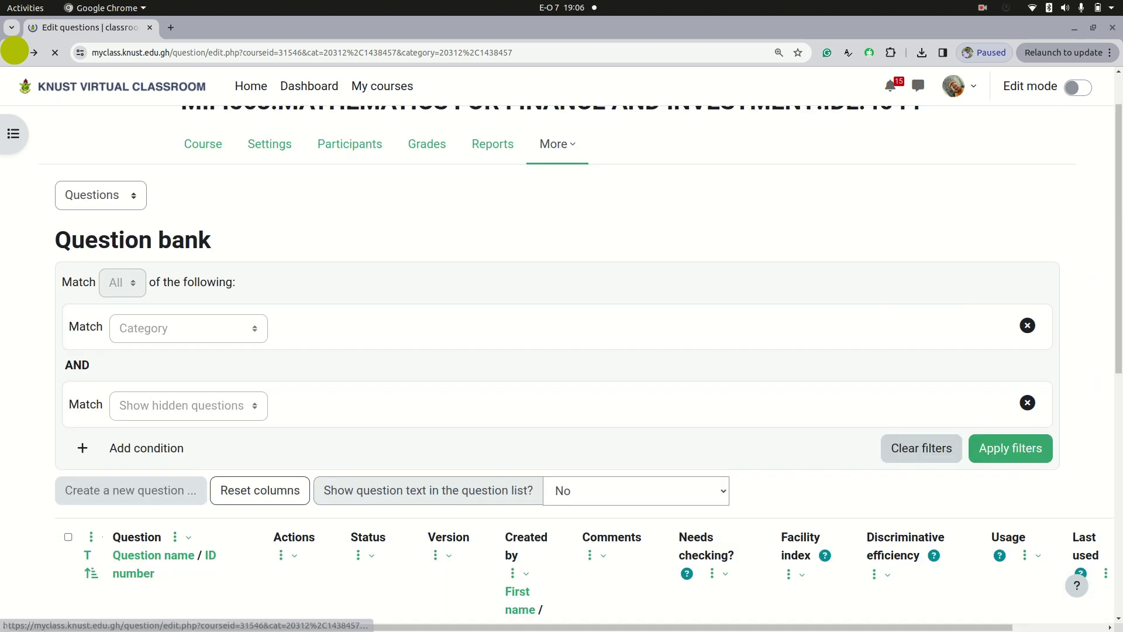
pyautogui.click(127, 258)
pyautogui.click(130, 307)
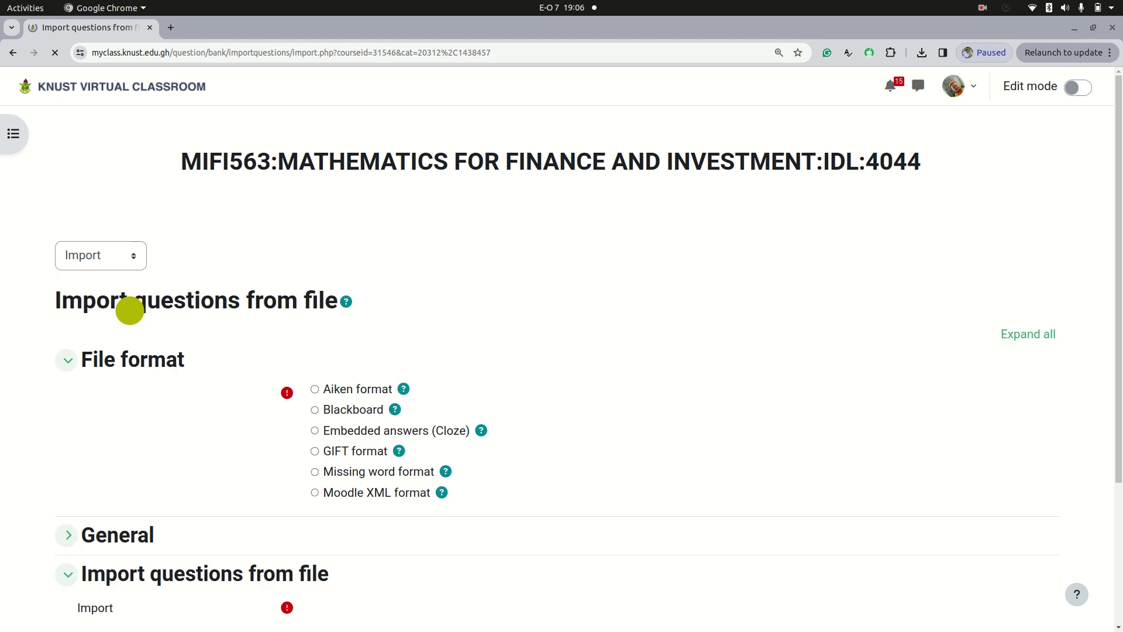
# Choose Aiken format for the import and disable getting the category from the file, with NewFile_AikenGift as import category
pyautogui.scroll(-3, 130, 309)
pyautogui.click(316, 198)
pyautogui.scroll(-1, 318, 194)
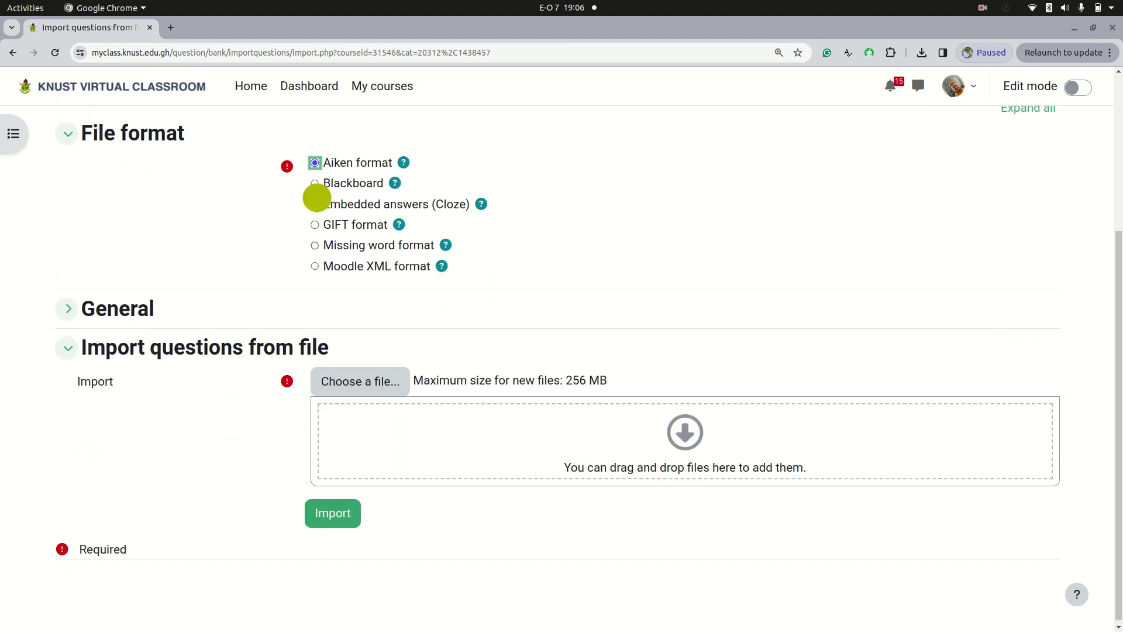
pyautogui.click(63, 307)
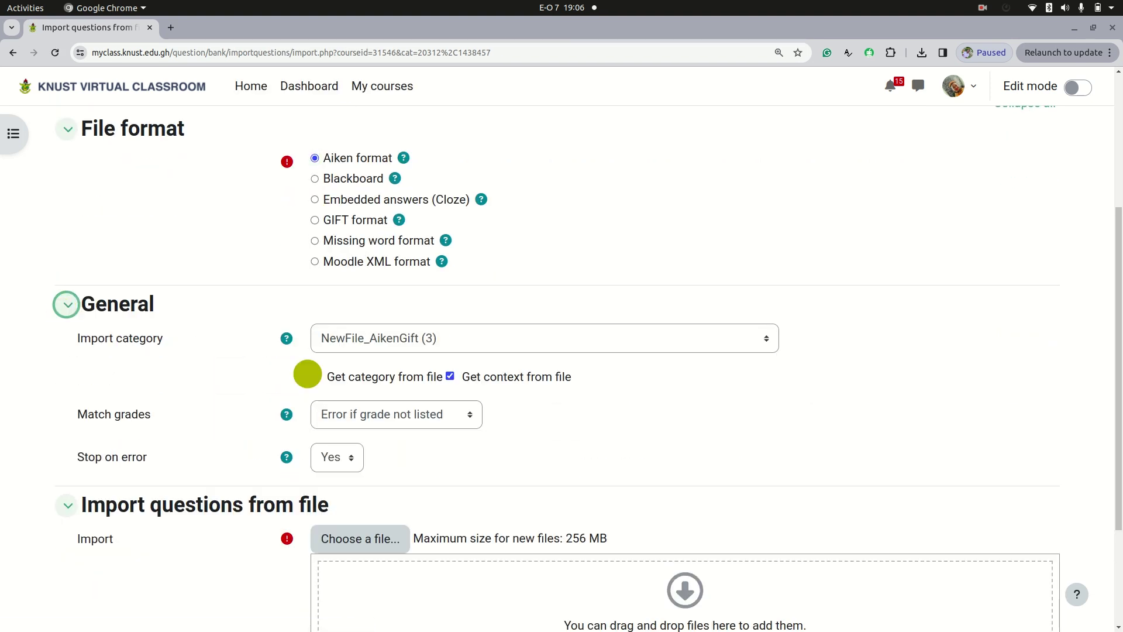
pyautogui.scroll(-3, 308, 368)
pyautogui.click(314, 214)
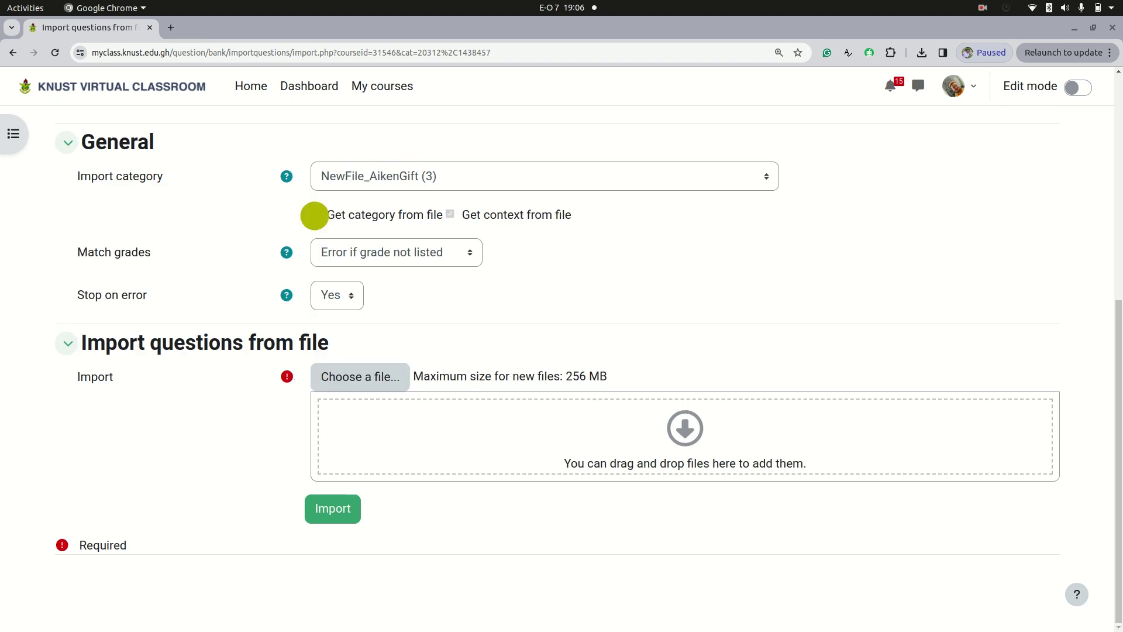
# Upload the edited myfirstaiken file from the my_Aiken_Gift_files folder and try to import its questions
pyautogui.click(15, 76)
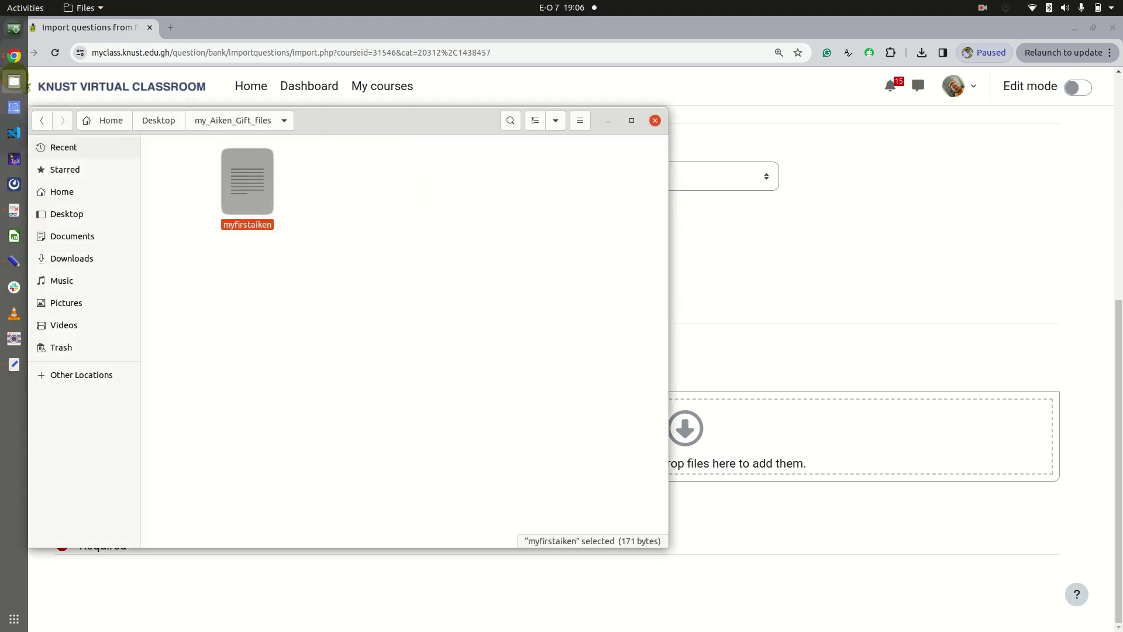
pyautogui.moveTo(631, 269); pyautogui.dragTo(742, 426)
pyautogui.click(328, 507)
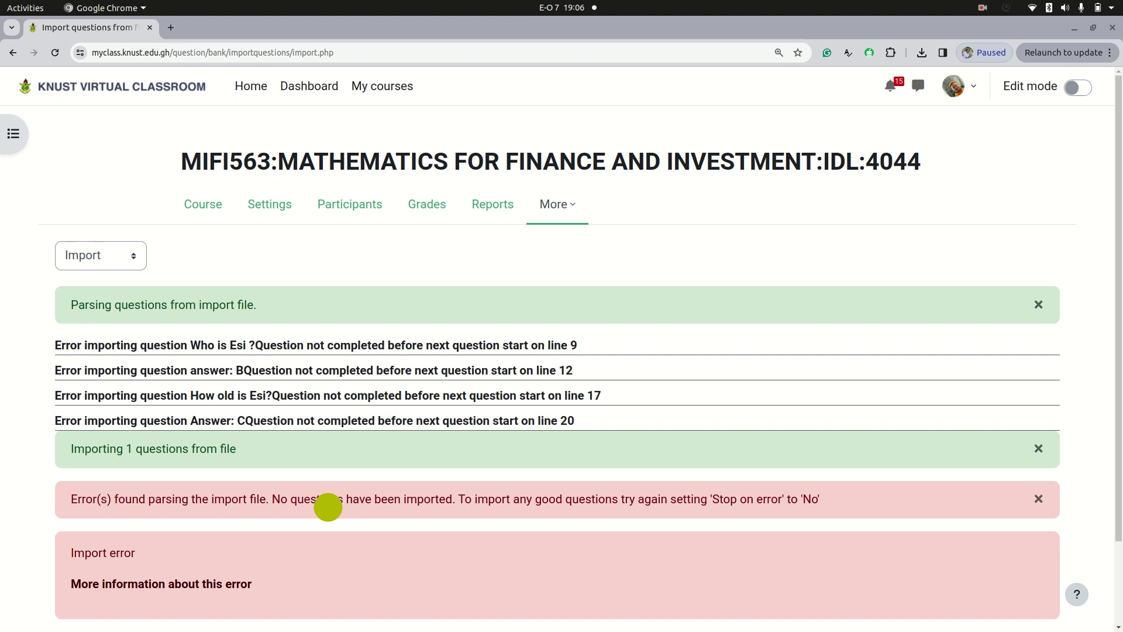
# Examine the import error lines for the wrongly formatted "answer: B" and "Answer: C" entries
pyautogui.moveTo(187, 374); pyautogui.dragTo(233, 374)
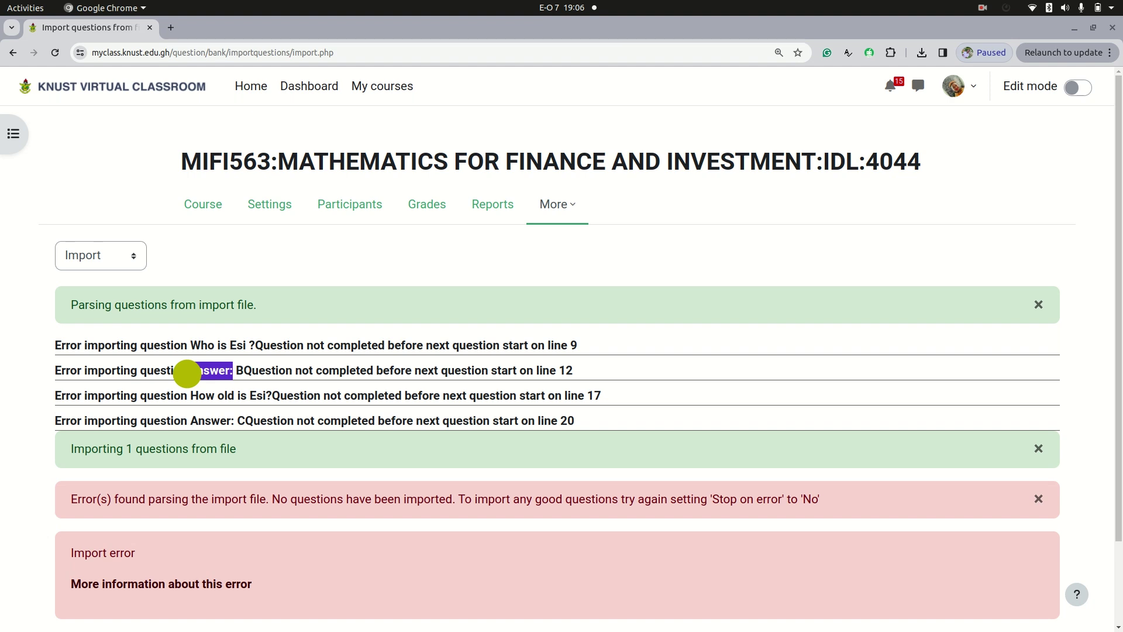
pyautogui.moveTo(190, 421); pyautogui.dragTo(244, 421)
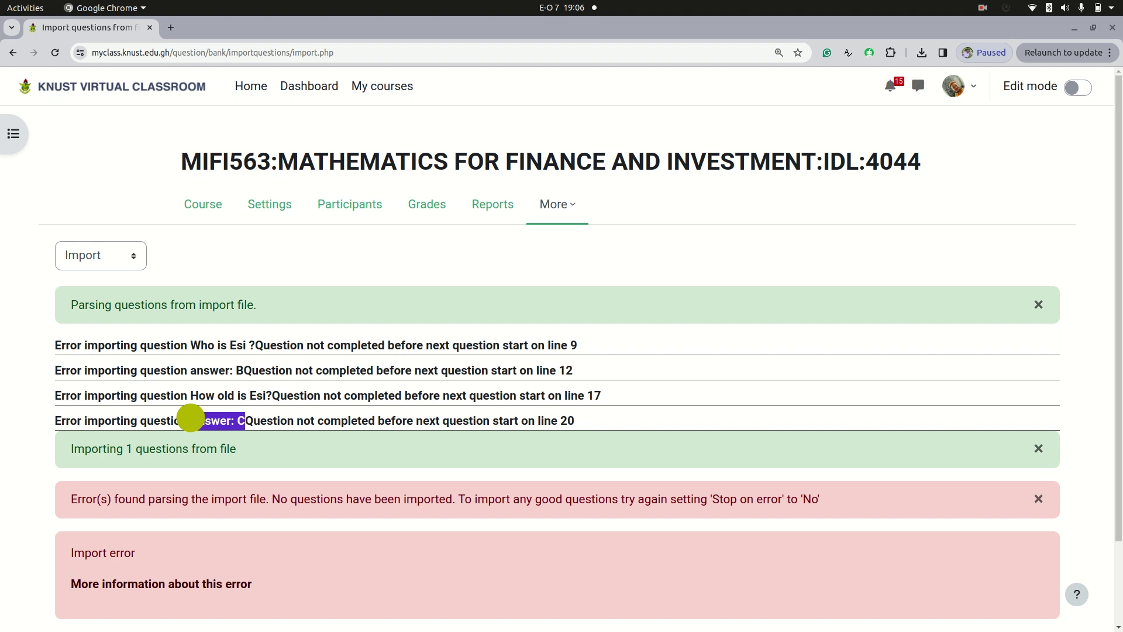
pyautogui.click(338, 430)
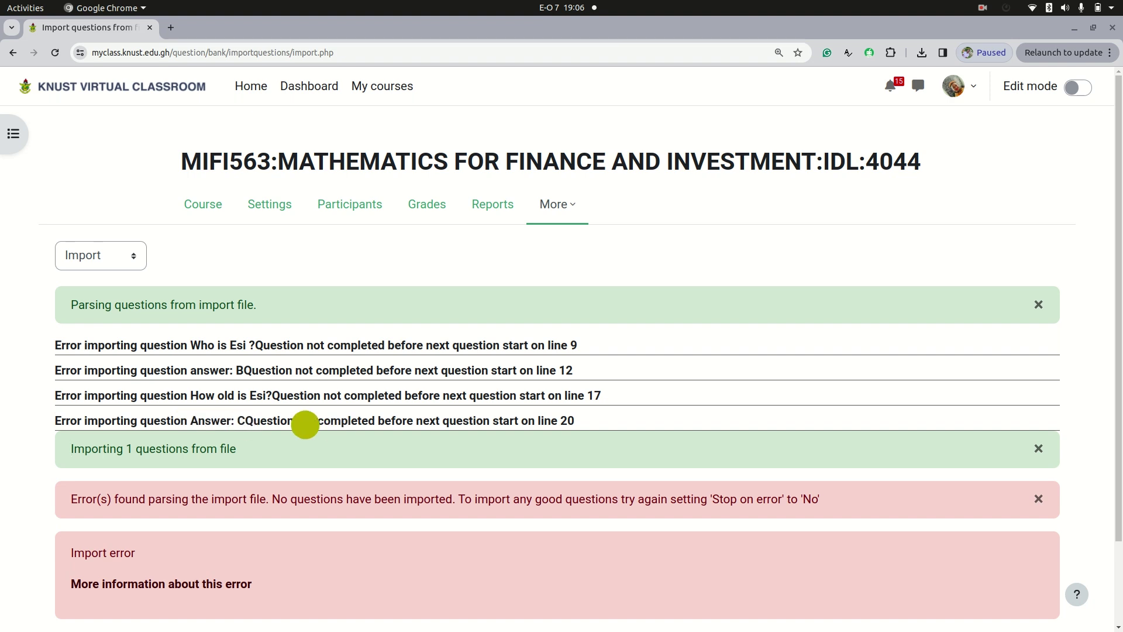
# Switch to Stylus Labs Write to review the handwritten Aiken rules for options and ANSWER, and return to the import errors in Google Chrome
pyautogui.moveTo(1, 109)
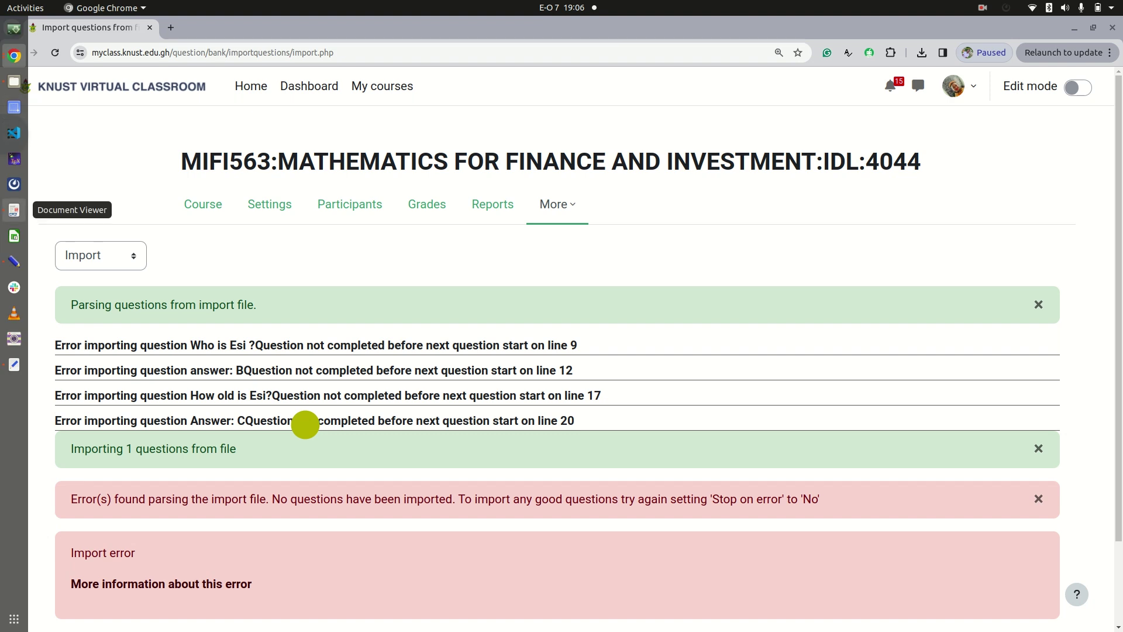
pyautogui.click(14, 261)
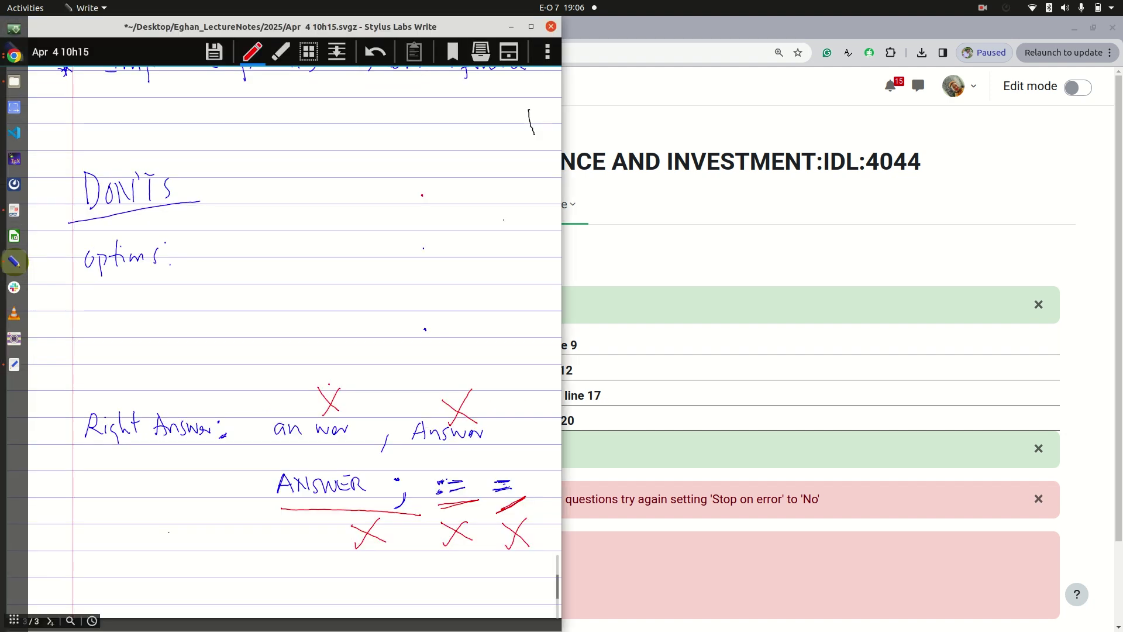
pyautogui.scroll(5, 14, 262)
pyautogui.scroll(4, 14, 261)
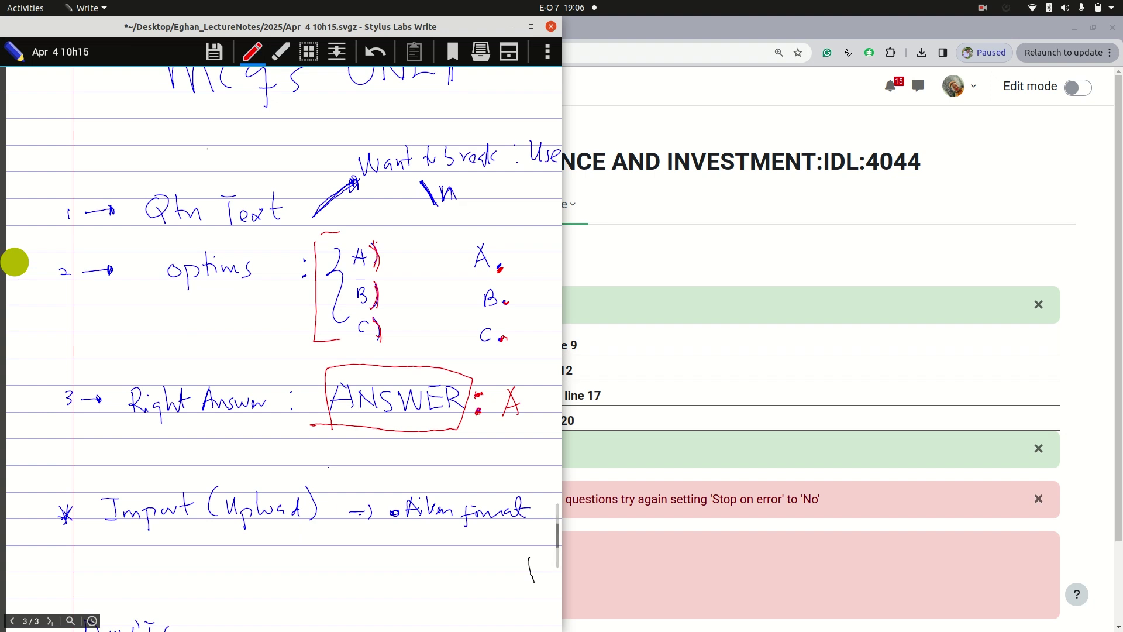
pyautogui.click(642, 283)
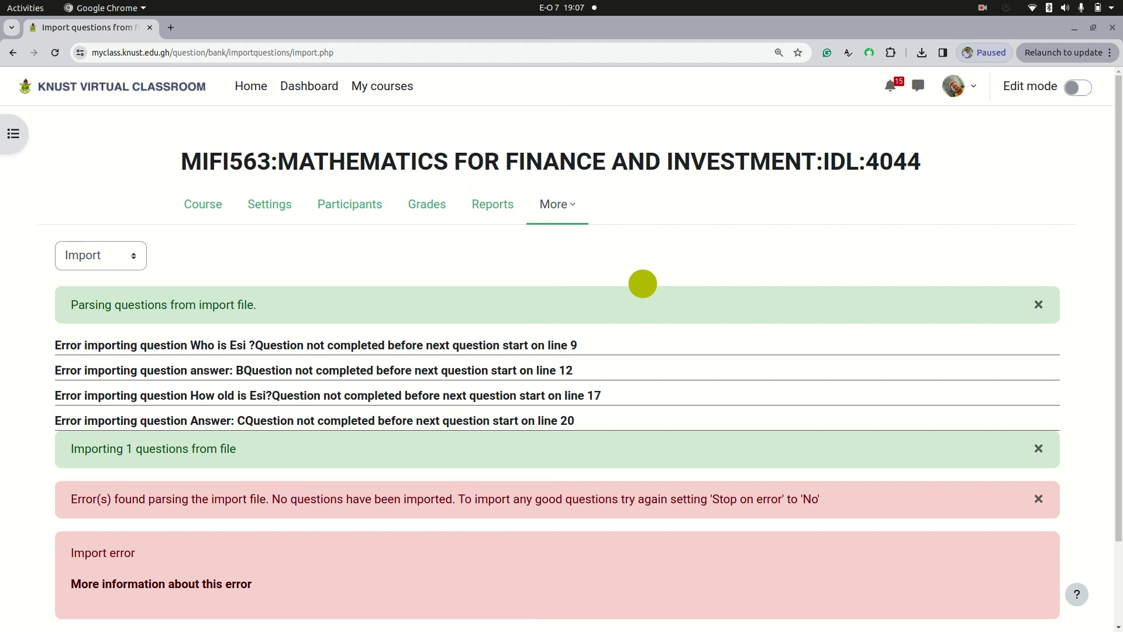
pyautogui.scroll(-1, 642, 284)
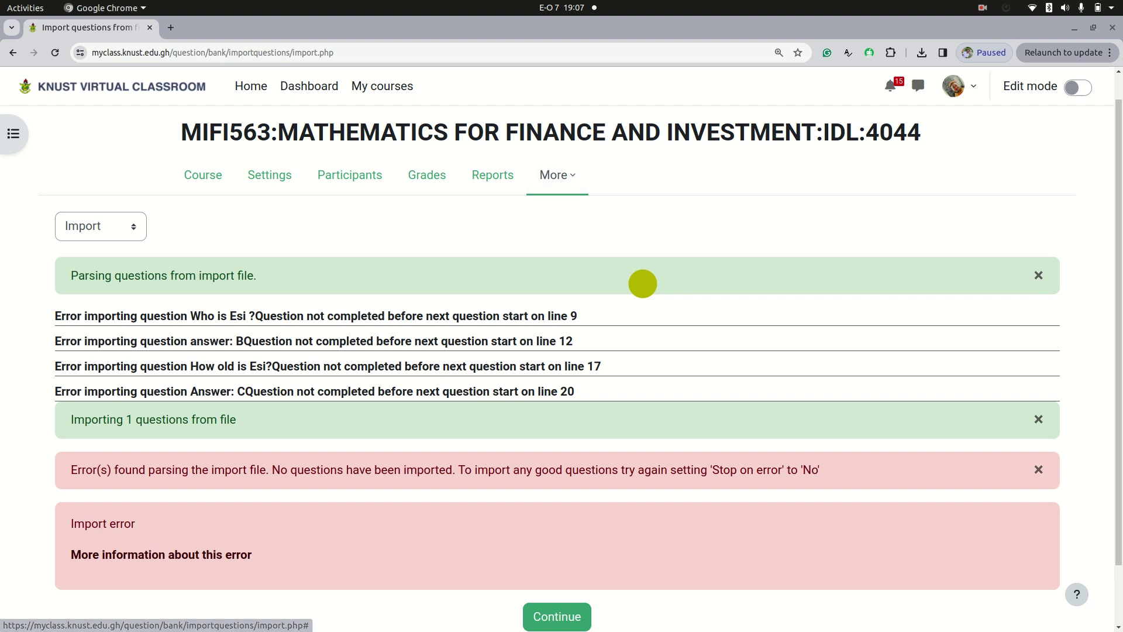
pyautogui.click(1033, 8)
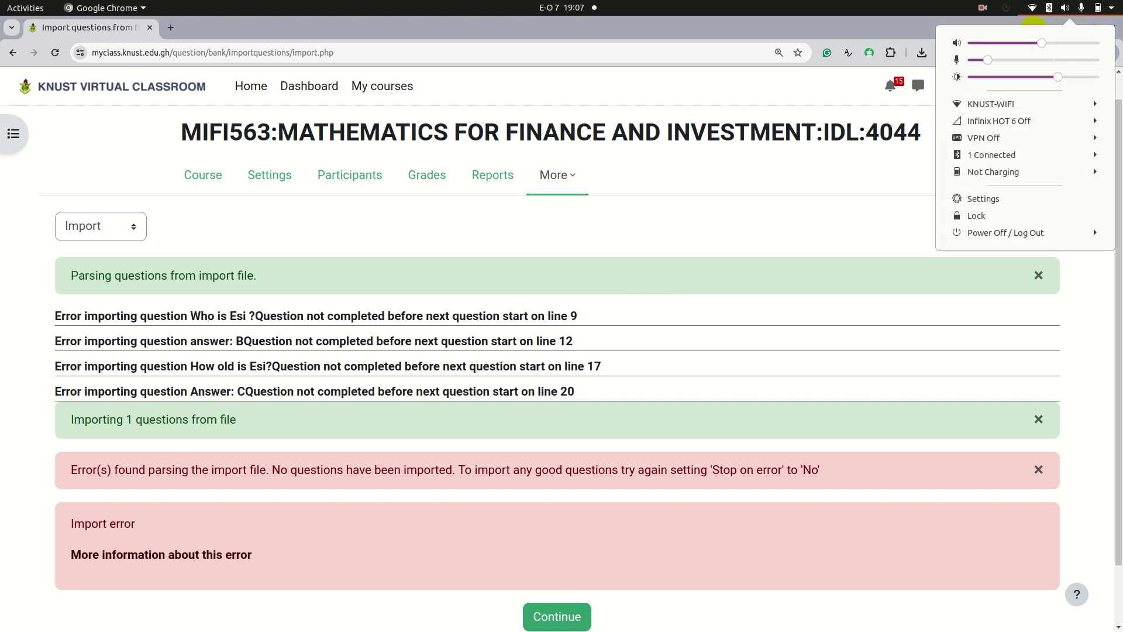